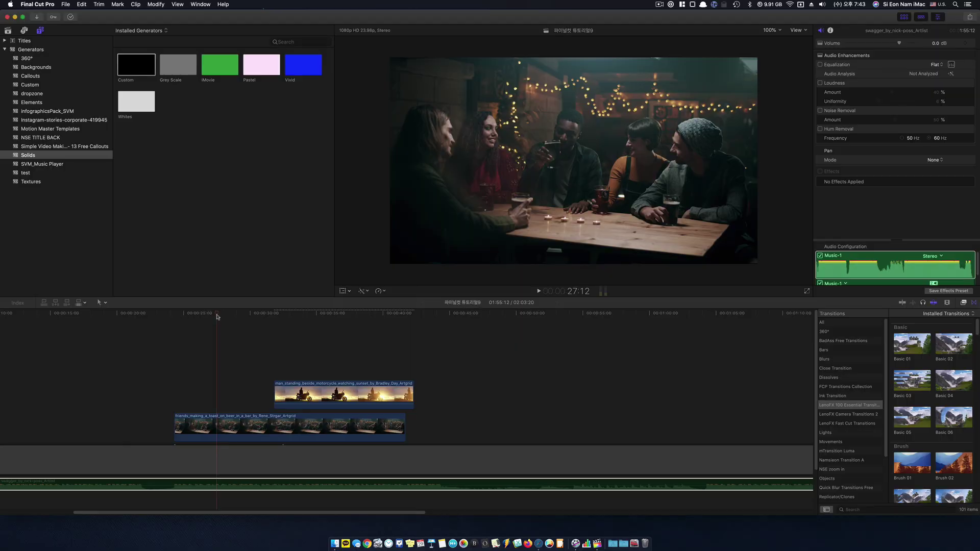
# Add a Basic Title above the motorcycle clip and extend its end to match the end of the friends toast clip
pyautogui.click(173, 325)
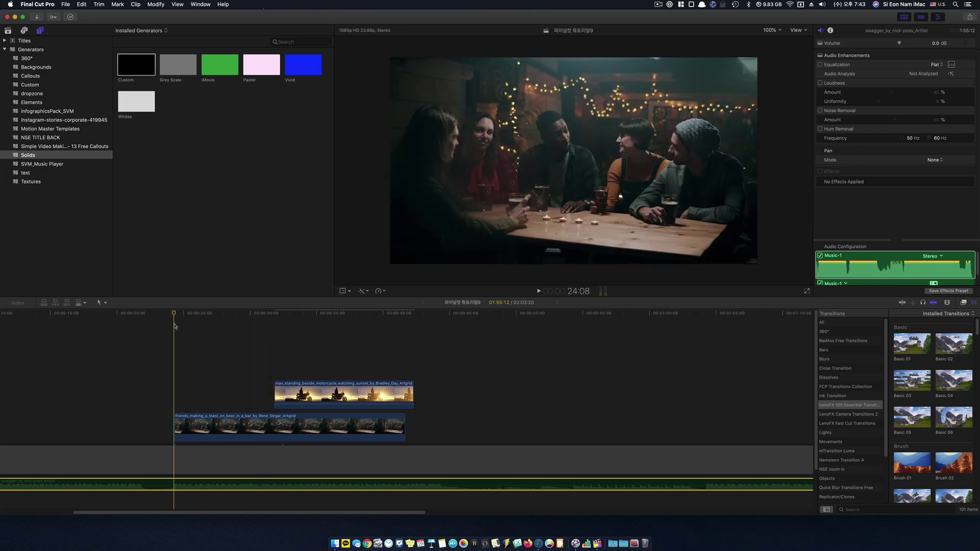
pyautogui.moveTo(175, 326)
pyautogui.mouseDown()
pyautogui.moveTo(275, 332)
pyautogui.moveTo(175, 334)
pyautogui.mouseUp()
pyautogui.press('space')
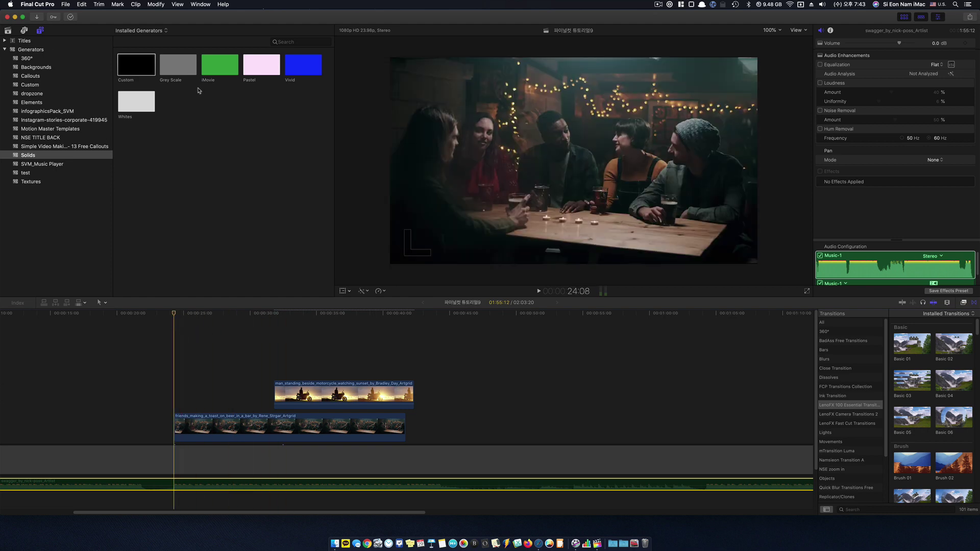
pyautogui.click(24, 40)
pyautogui.moveTo(178, 110); pyautogui.dragTo(232, 356)
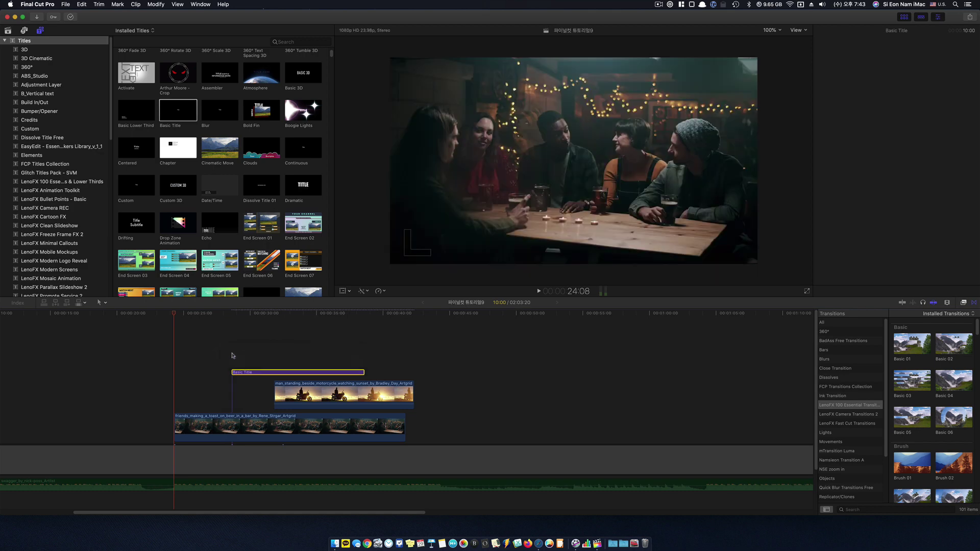
pyautogui.press('super+4')
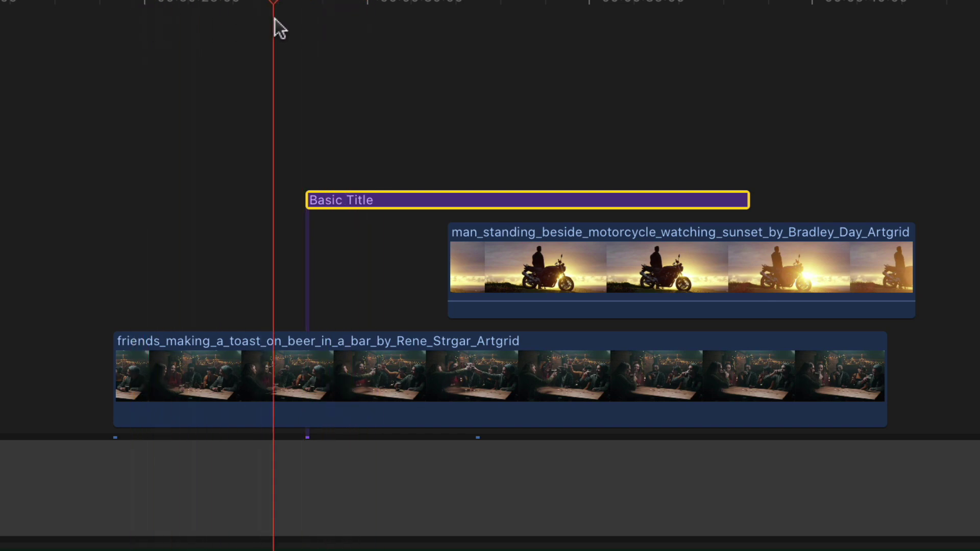
pyautogui.moveTo(747, 201); pyautogui.dragTo(887, 201)
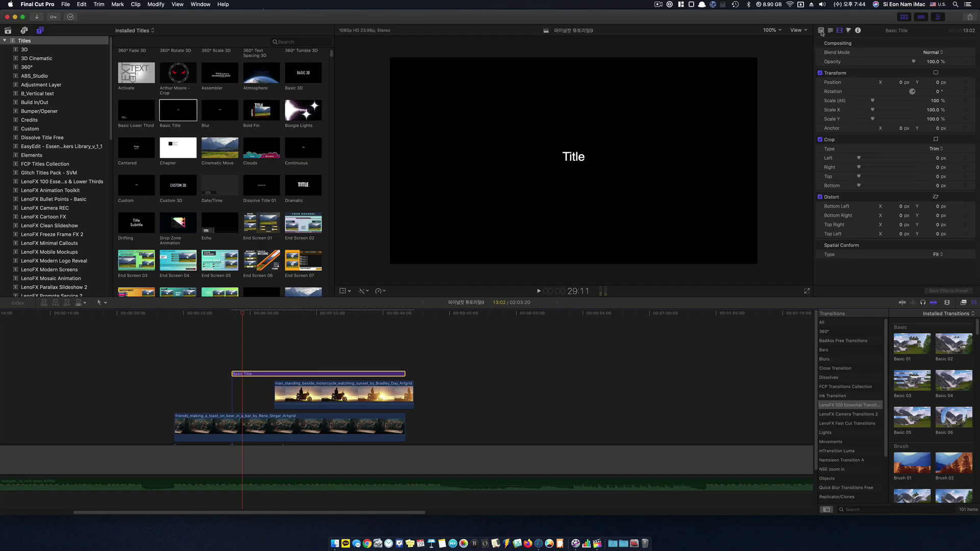
# Replace the title's text with "NAMSIEON CONTENTS LAB"
pyautogui.click(821, 30)
pyautogui.click(831, 31)
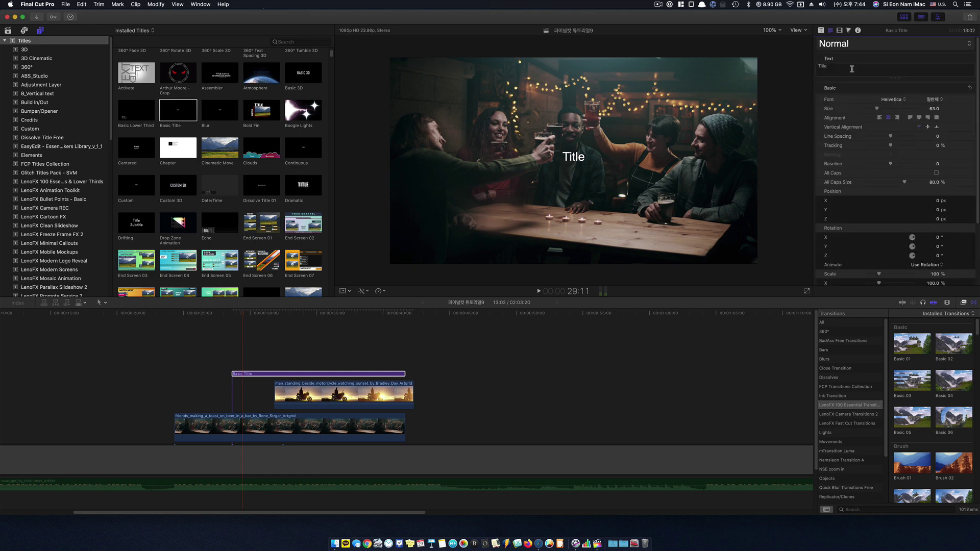
pyautogui.write('NAMSIEON CONTENTS LAB')
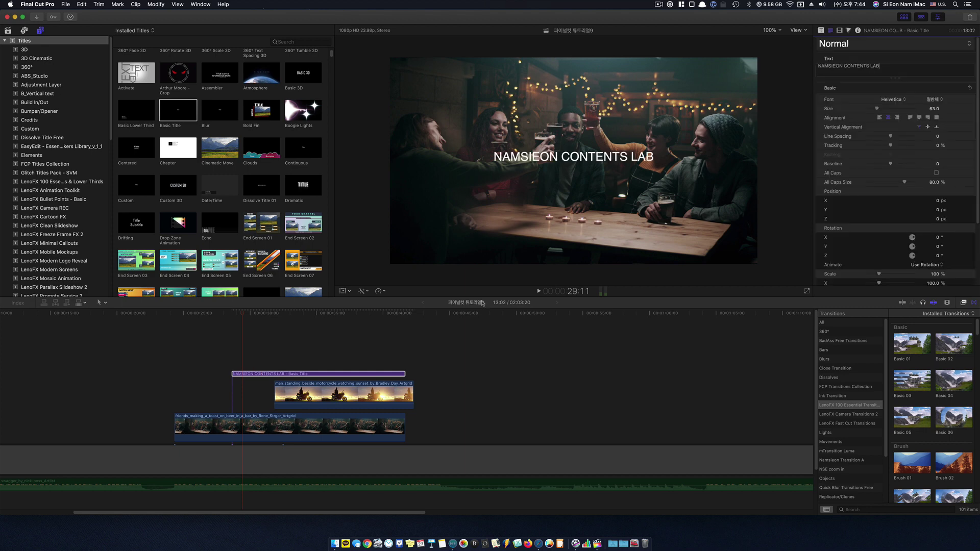
pyautogui.click(280, 373)
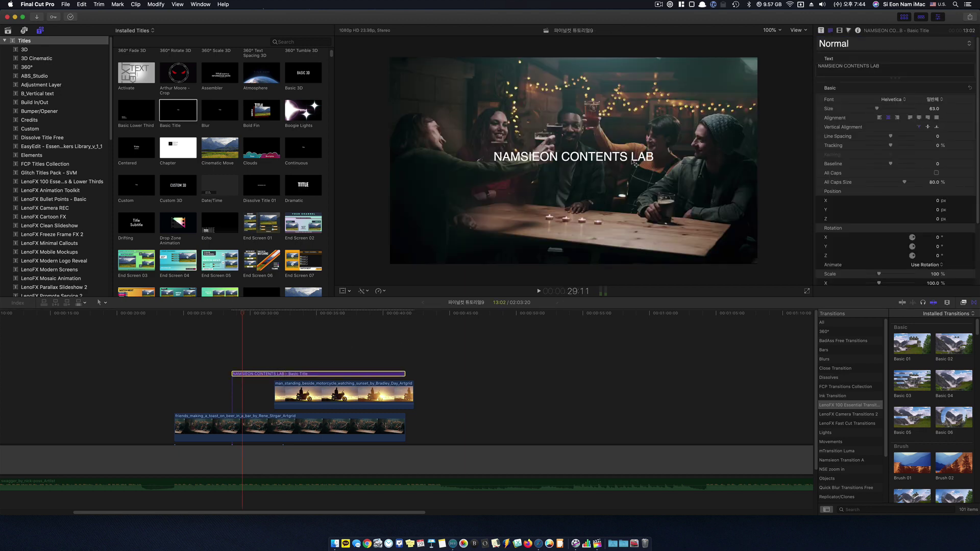
# Change the title's font to Apple SD 산돌고딕 Neo with the Heavy typeface
pyautogui.moveTo(243, 314)
pyautogui.mouseDown()
pyautogui.moveTo(276, 315)
pyautogui.moveTo(256, 314)
pyautogui.mouseUp()
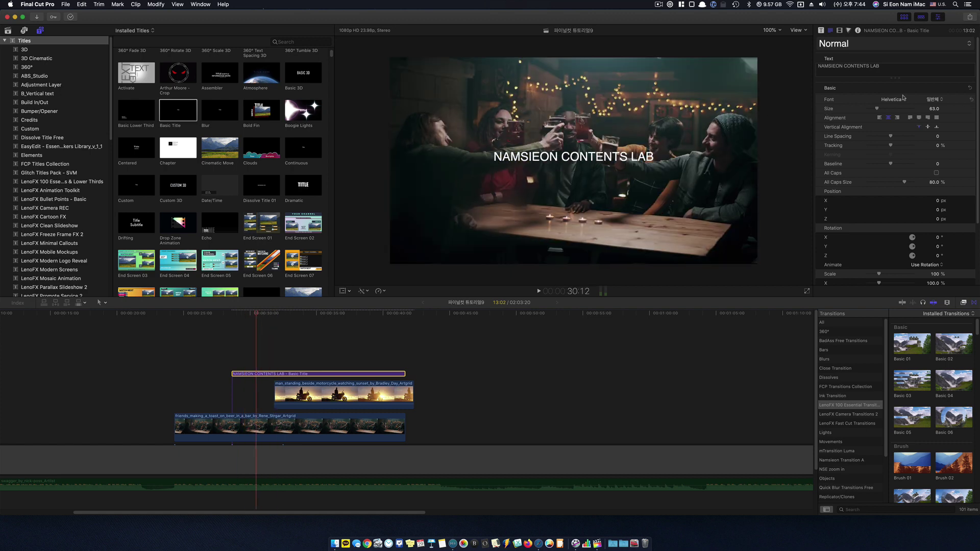
pyautogui.click(935, 105)
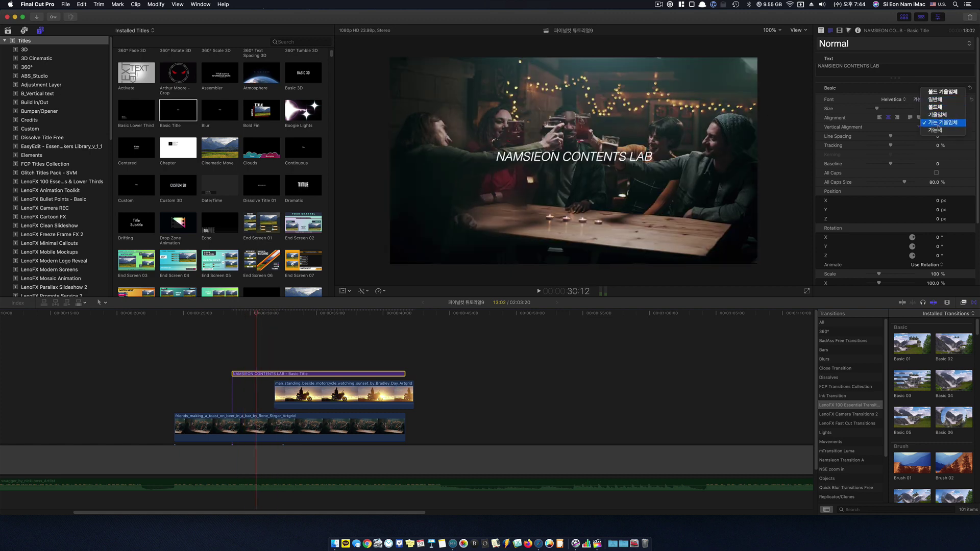
pyautogui.click(935, 99)
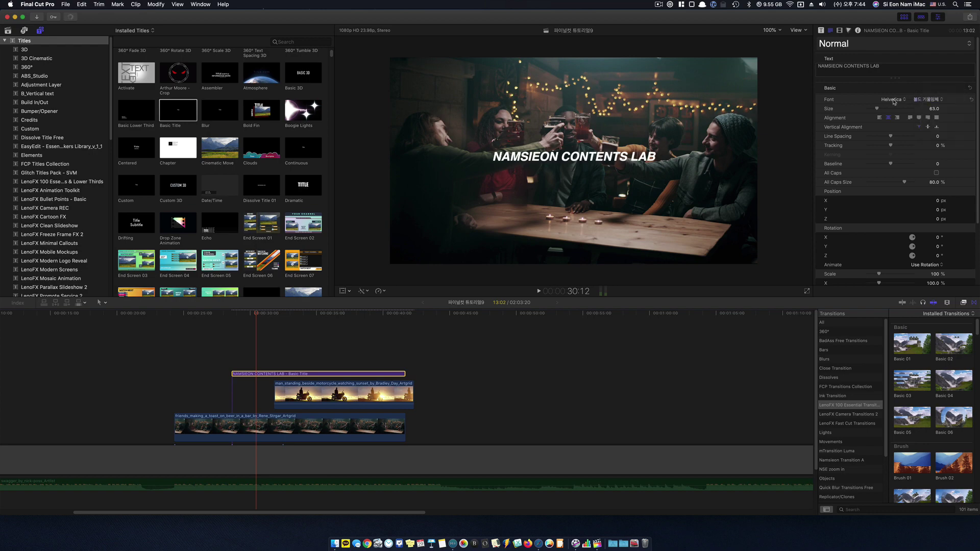
pyautogui.click(893, 99)
pyautogui.scroll(8, 870, 255)
pyautogui.scroll(15, 873, 268)
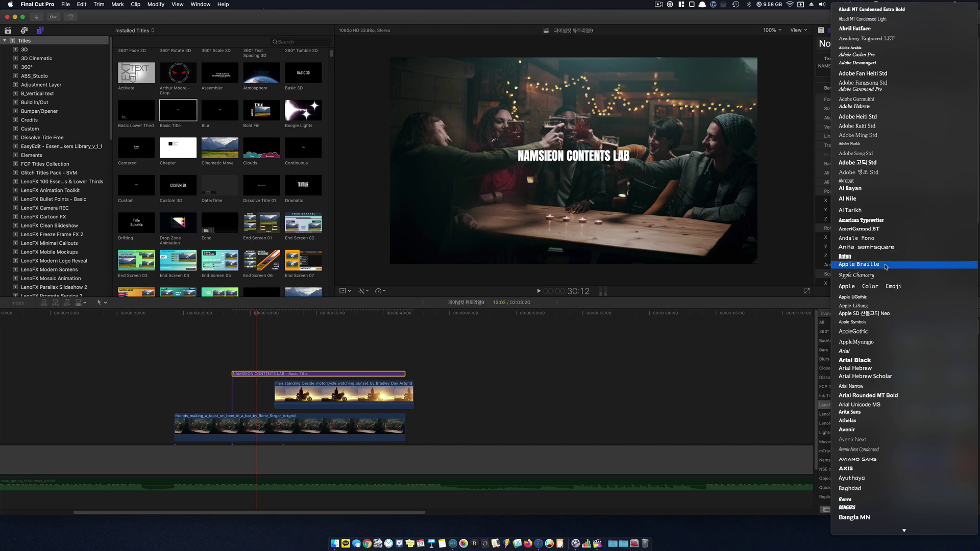
pyautogui.click(886, 260)
pyautogui.click(935, 99)
pyautogui.click(933, 162)
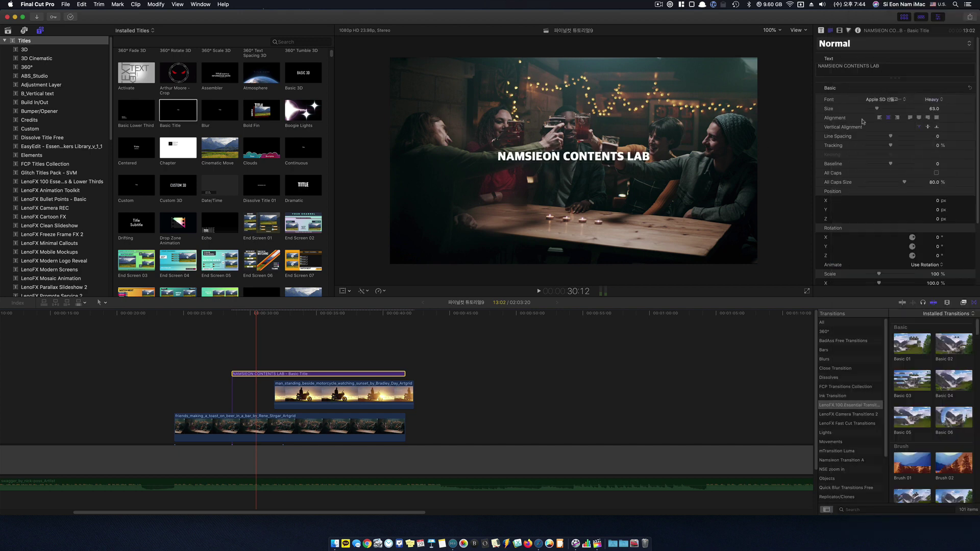
# Enlarge the title text to size 144 and shift it down to about X 2.08 px, Y -52.5 px
pyautogui.moveTo(878, 110); pyautogui.dragTo(890, 109)
pyautogui.moveTo(605, 156); pyautogui.dragTo(605, 168)
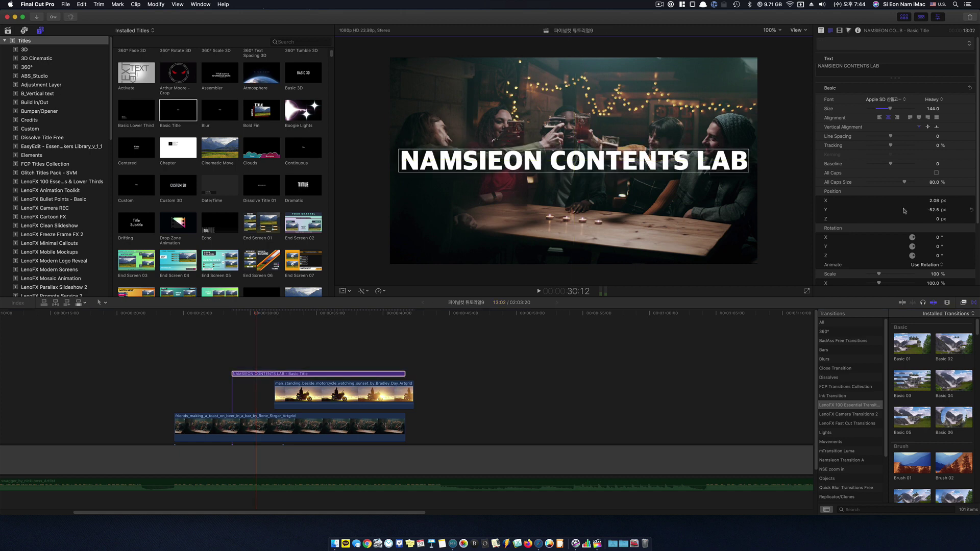
# Set the title's face color to Yellow
pyautogui.scroll(-4, 904, 210)
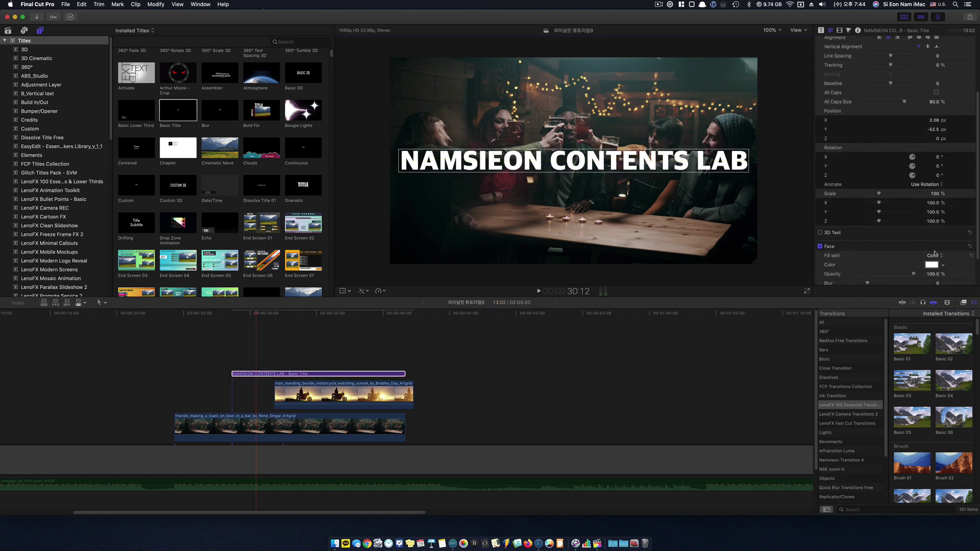
pyautogui.scroll(-2, 935, 253)
pyautogui.click(933, 230)
pyautogui.click(779, 199)
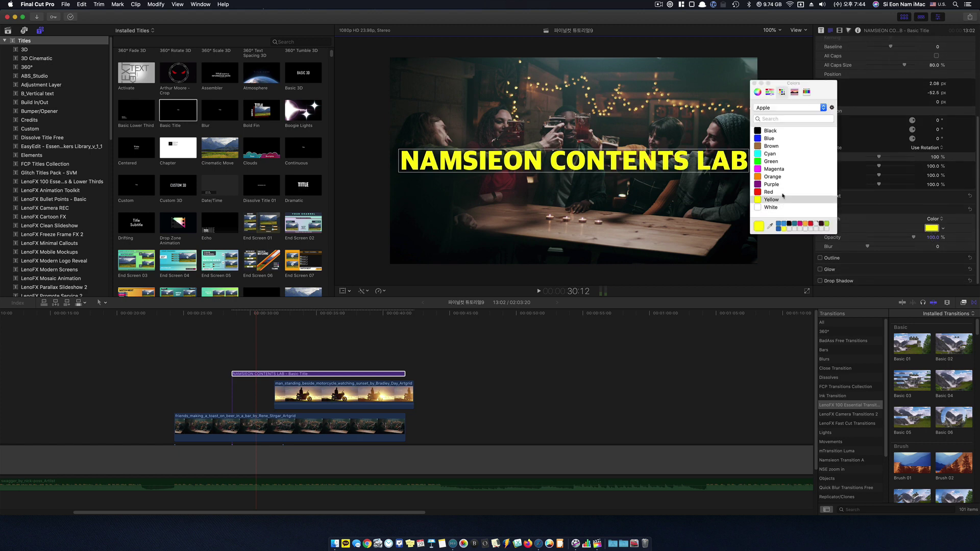
pyautogui.click(776, 192)
pyautogui.click(777, 200)
pyautogui.click(755, 83)
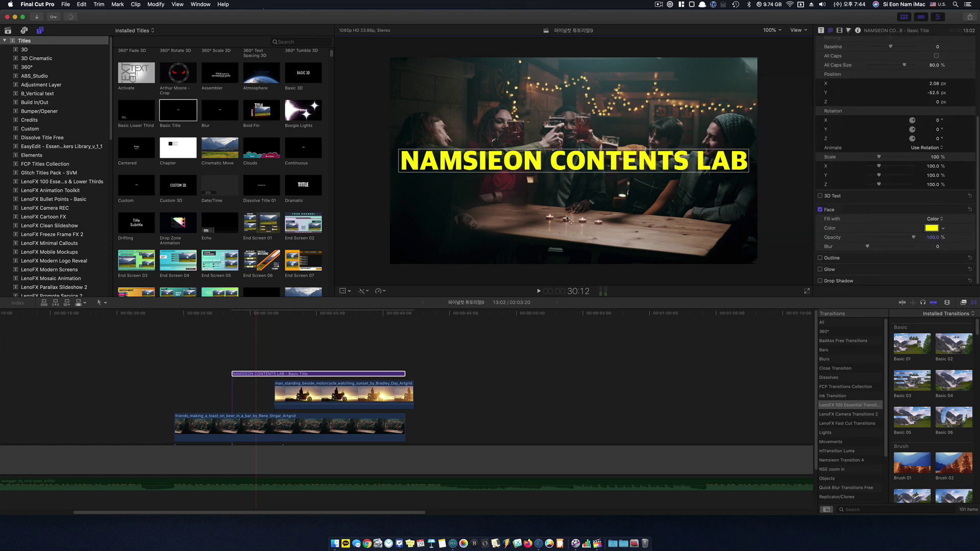
# Add a marker to the friends toast clip at 30:00, before the motorcycle clip begins
pyautogui.moveTo(235, 314); pyautogui.dragTo(278, 318)
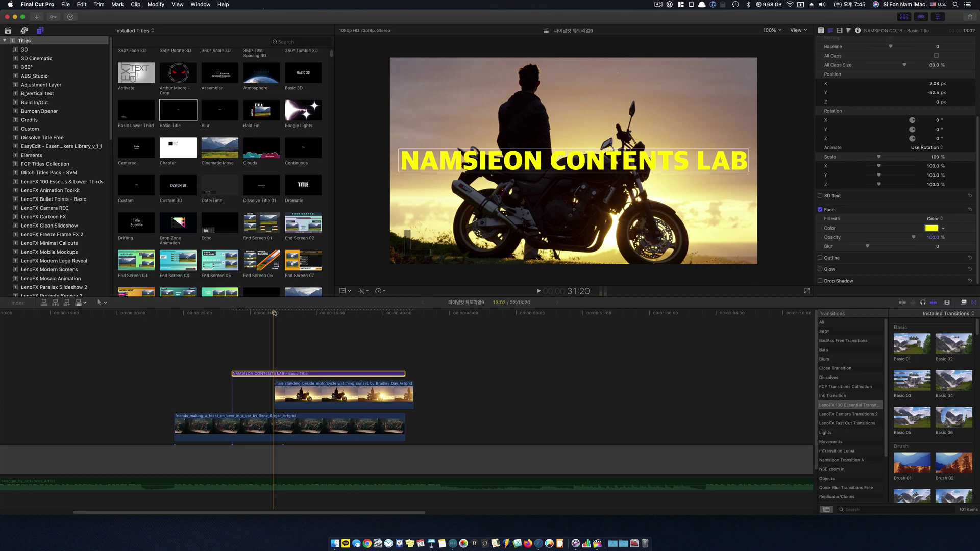
pyautogui.moveTo(274, 313); pyautogui.dragTo(257, 316)
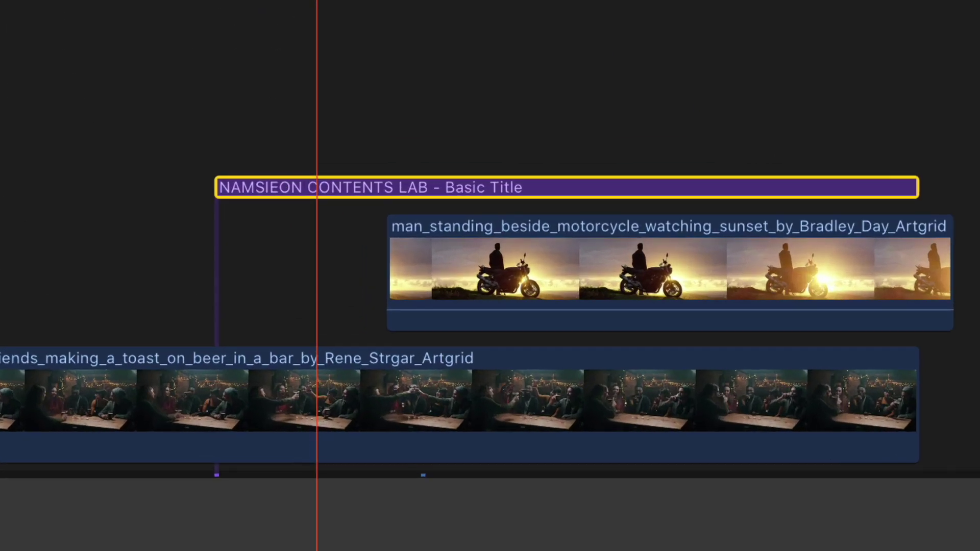
pyautogui.moveTo(317, 1); pyautogui.dragTo(287, 2)
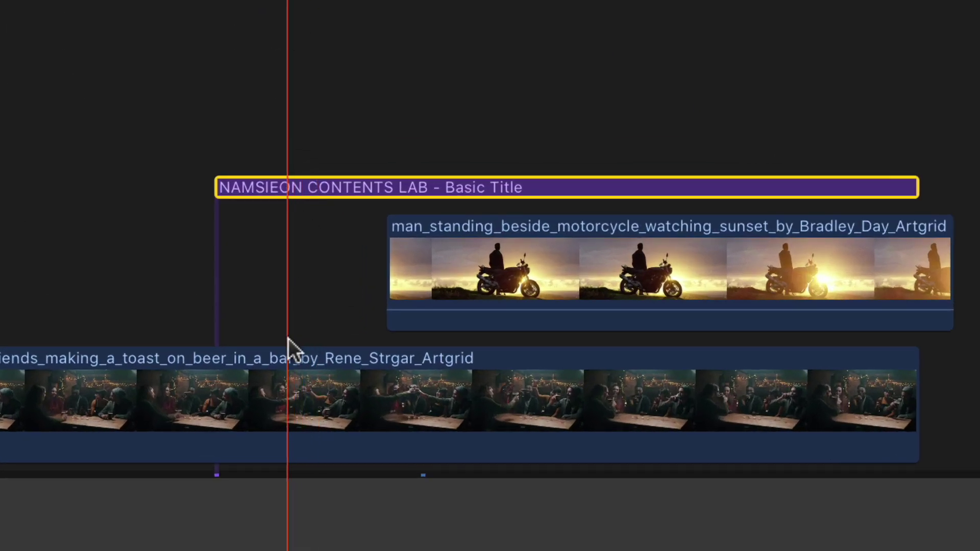
pyautogui.click(280, 388)
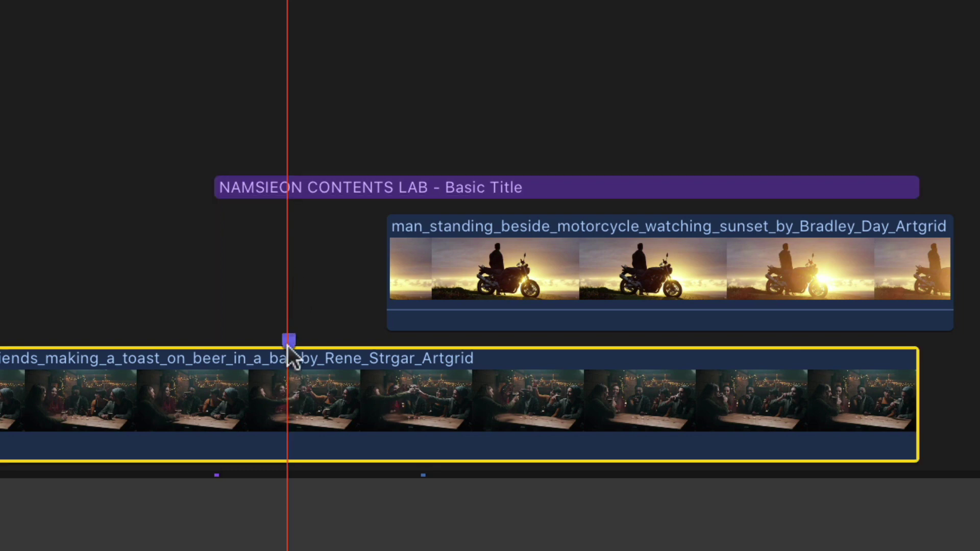
# Split the title clip at the marker position with the Blade tool
pyautogui.press('super+equal')
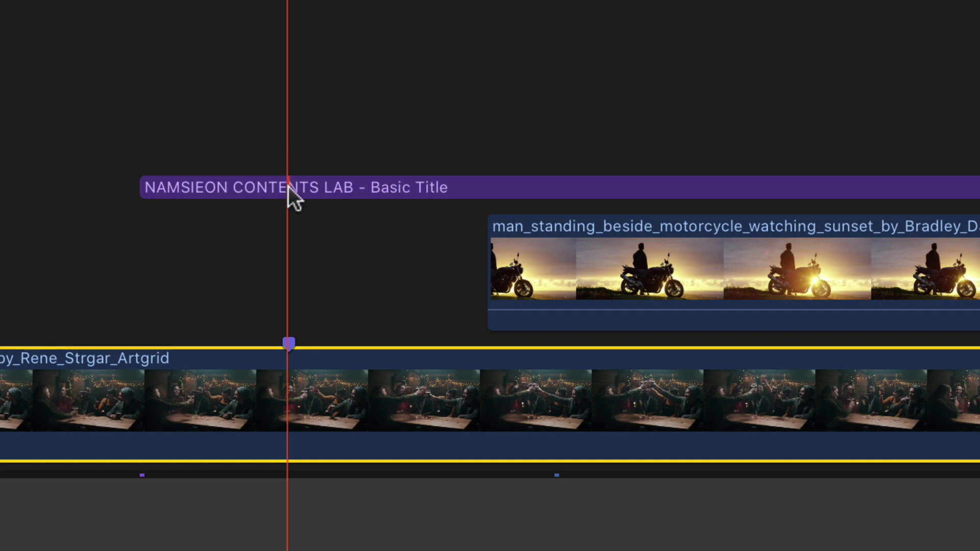
pyautogui.click(289, 187)
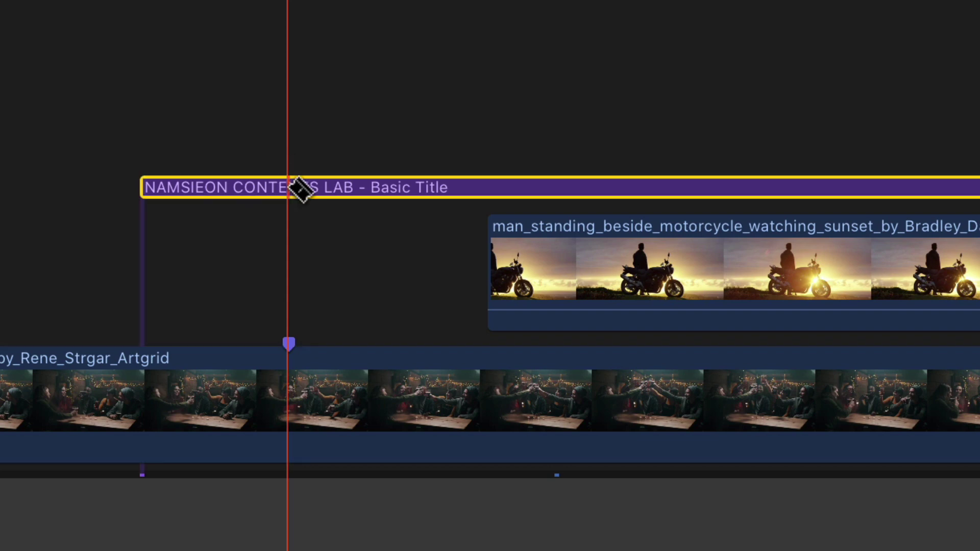
pyautogui.click(295, 188)
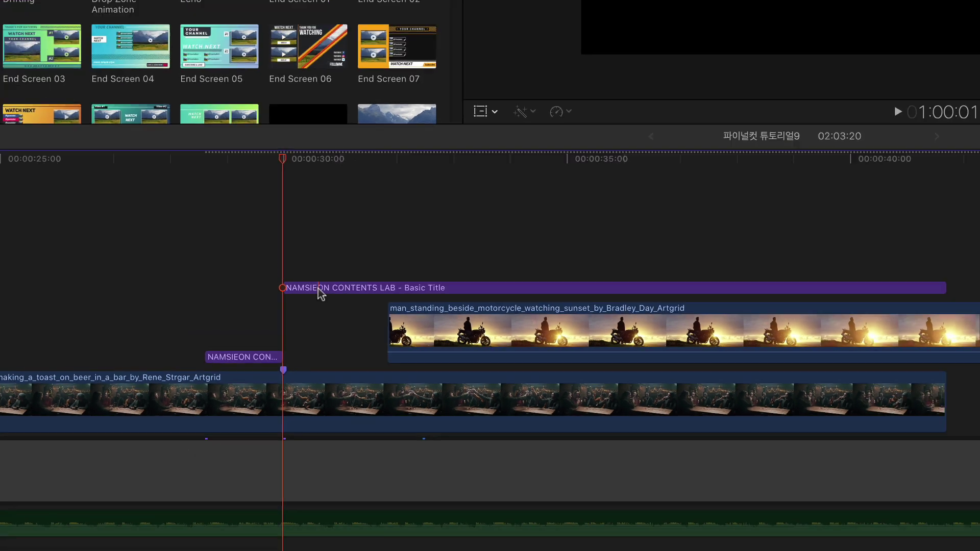
# Add a Scale (All) keyframe of 100% at the start of the second title segment
pyautogui.click(444, 187)
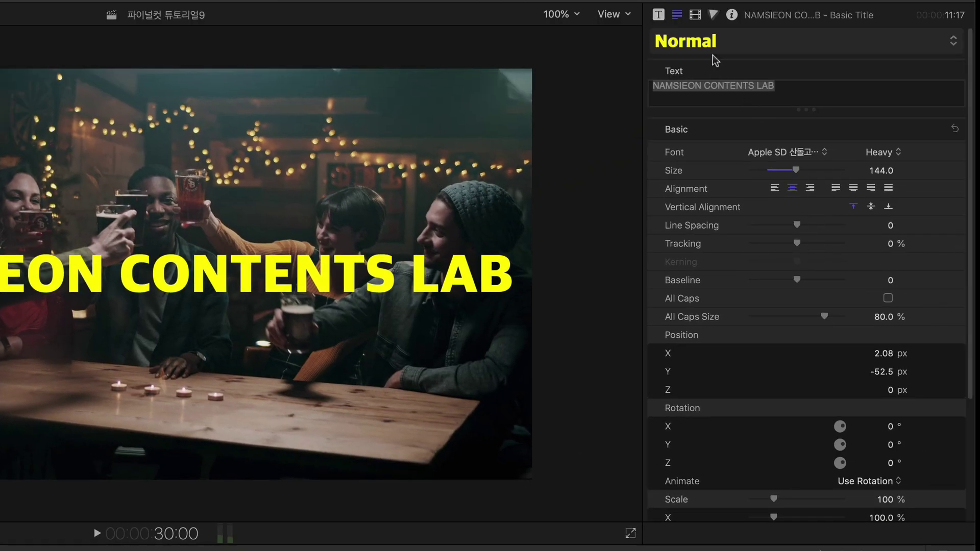
pyautogui.click(697, 16)
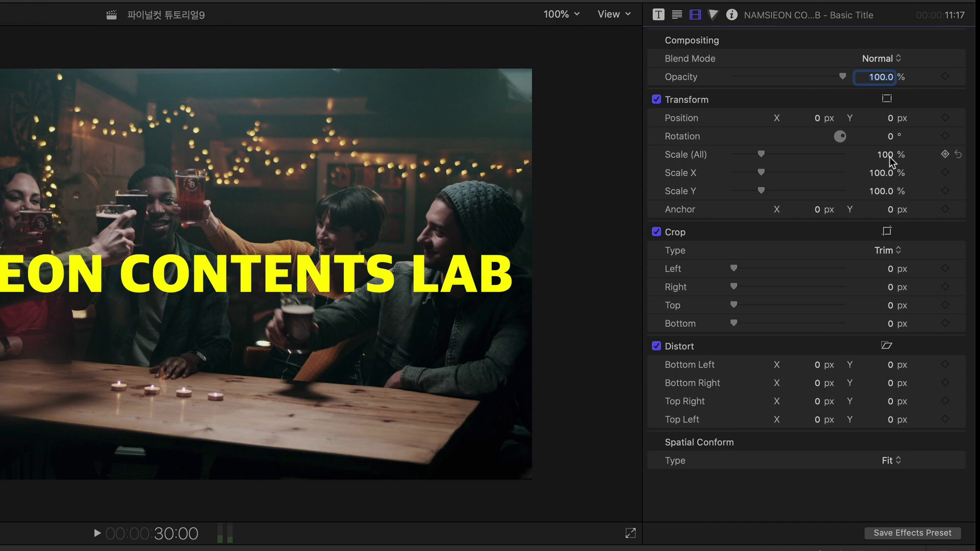
pyautogui.click(945, 155)
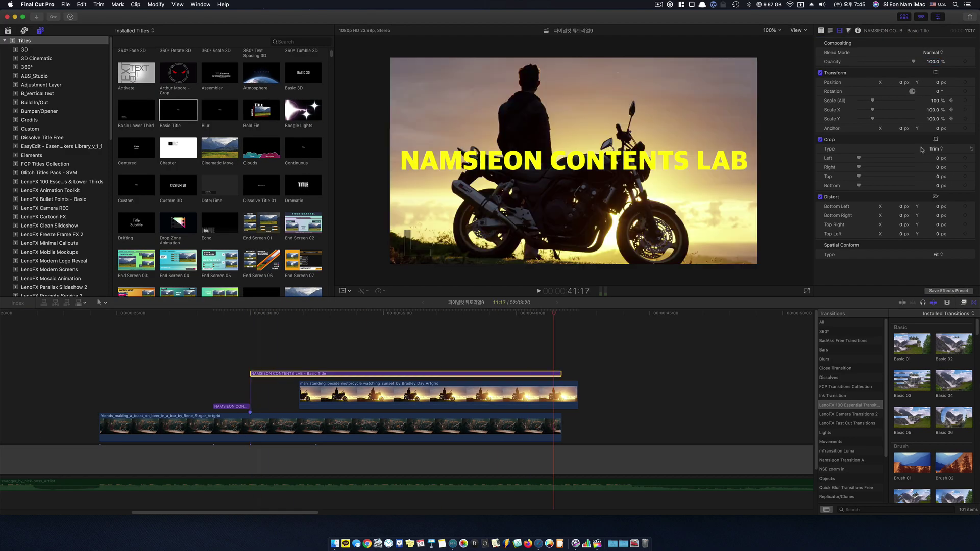
# At the second title segment's last frame, 41:16, keyframe its overall scale at 484%
pyautogui.press('Down')
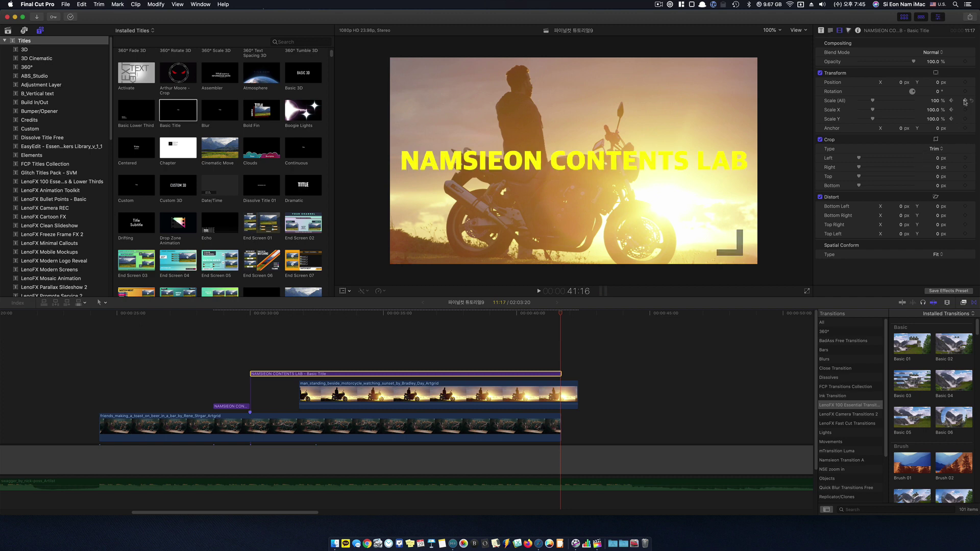
pyautogui.moveTo(874, 102); pyautogui.dragTo(911, 101)
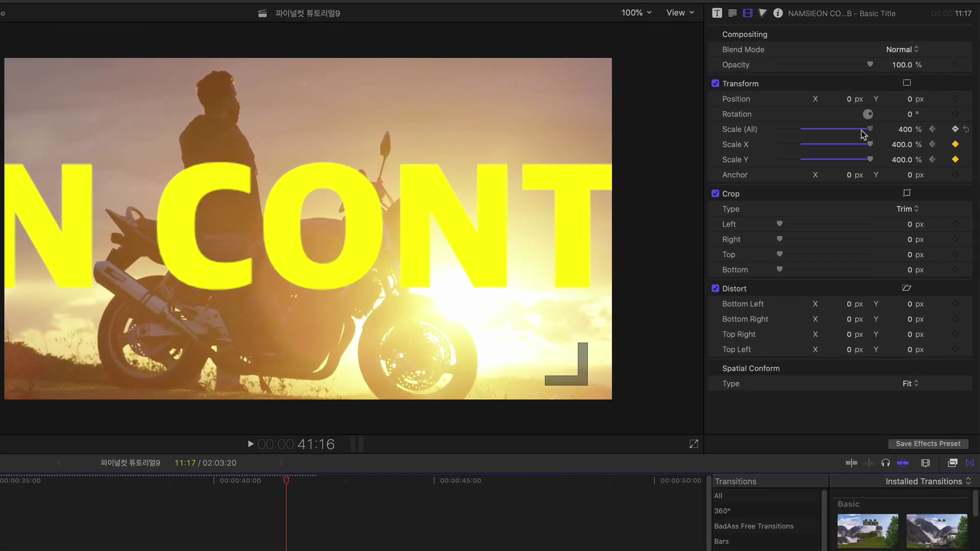
pyautogui.moveTo(866, 136); pyautogui.dragTo(914, 130)
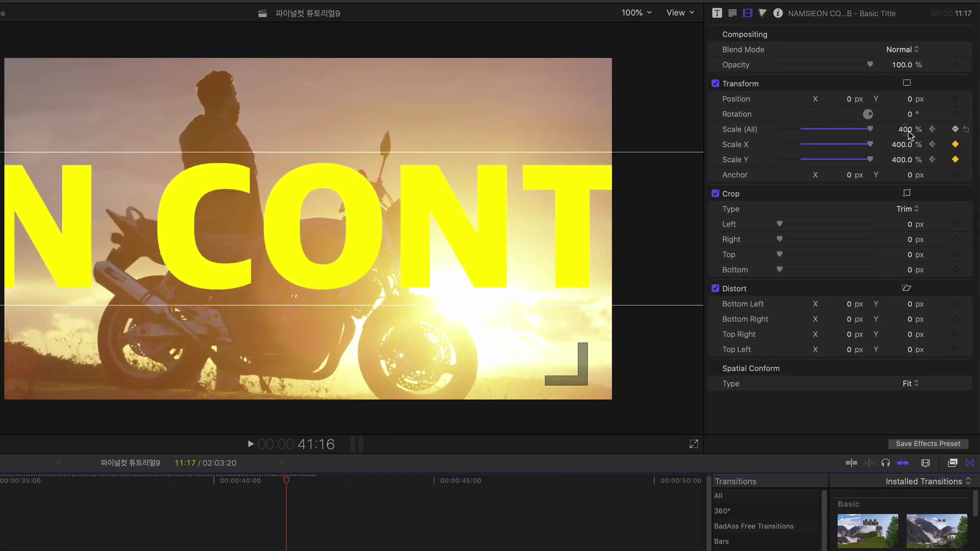
pyautogui.moveTo(908, 134)
pyautogui.mouseDown()
pyautogui.moveTo(956, 124)
pyautogui.moveTo(905, 129)
pyautogui.mouseUp()
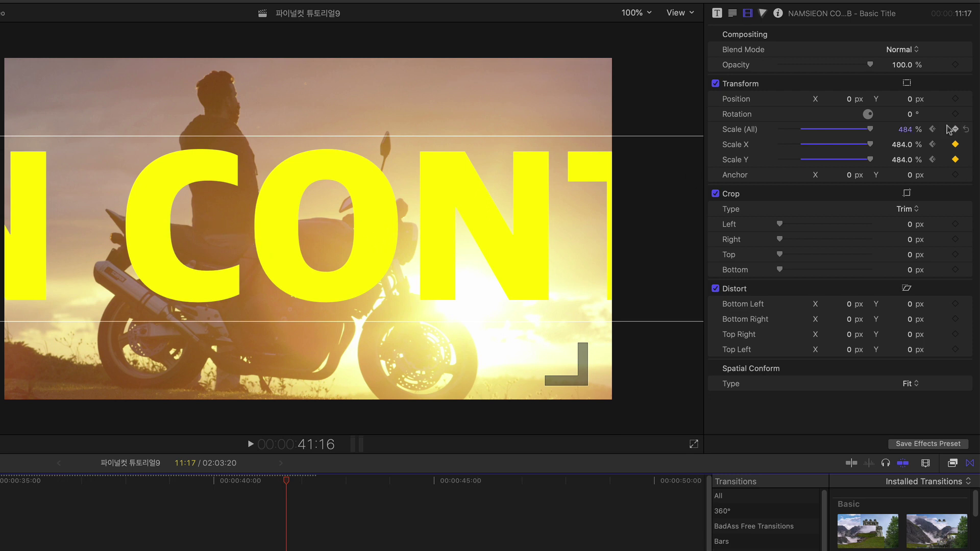
pyautogui.moveTo(906, 129); pyautogui.dragTo(905, 129)
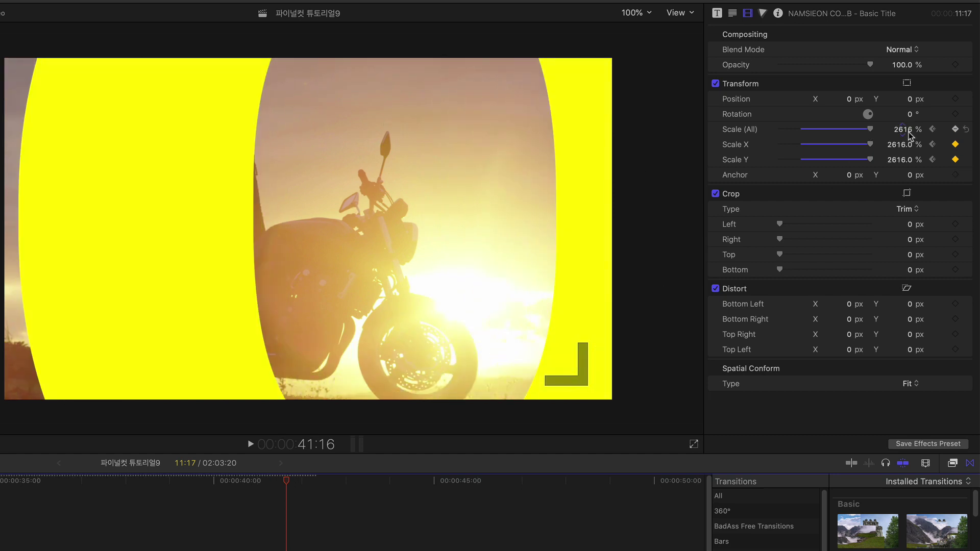
pyautogui.moveTo(909, 134); pyautogui.dragTo(911, 139)
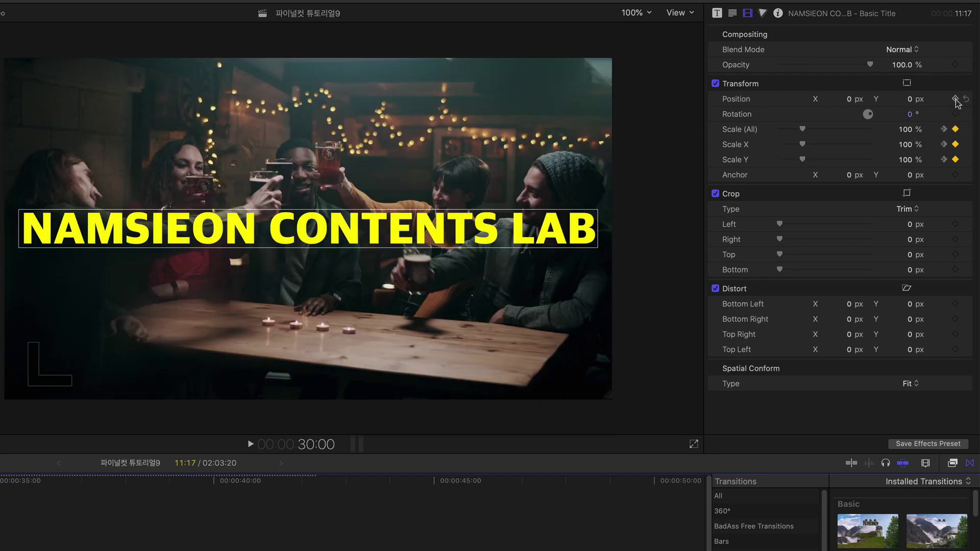
# Add Position keyframes of X 0, Y 0 at the second title segment's start, 30:00, and last frame, 41:16
pyautogui.click(945, 130)
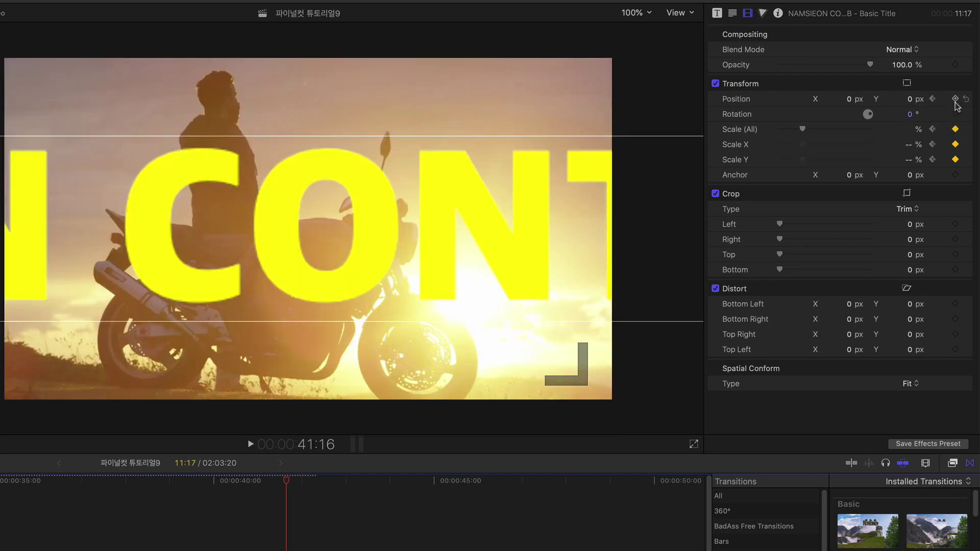
pyautogui.click(956, 100)
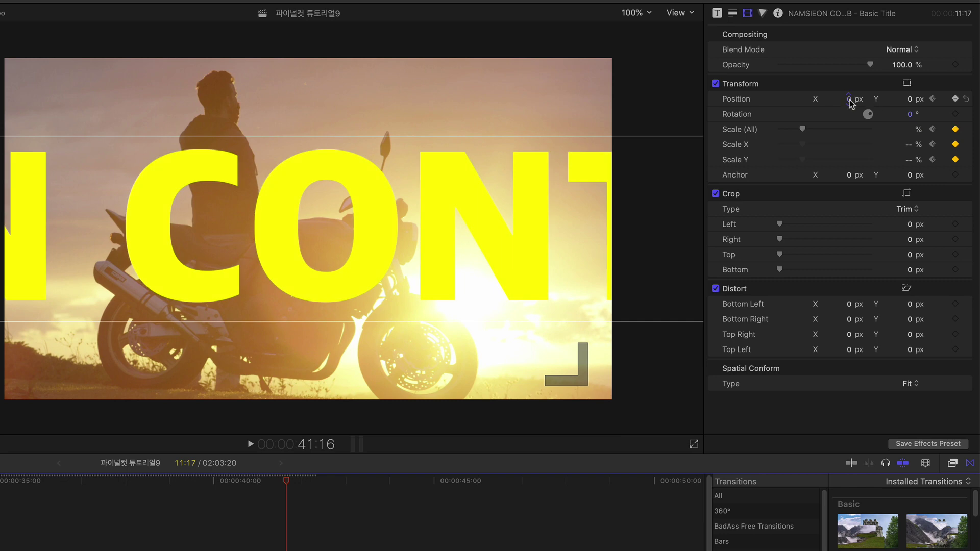
# At the second title segment's last frame, 41:16, set Position X to -3038.2 px and Scale (All) to 7100%
pyautogui.moveTo(851, 102); pyautogui.dragTo(714, 102)
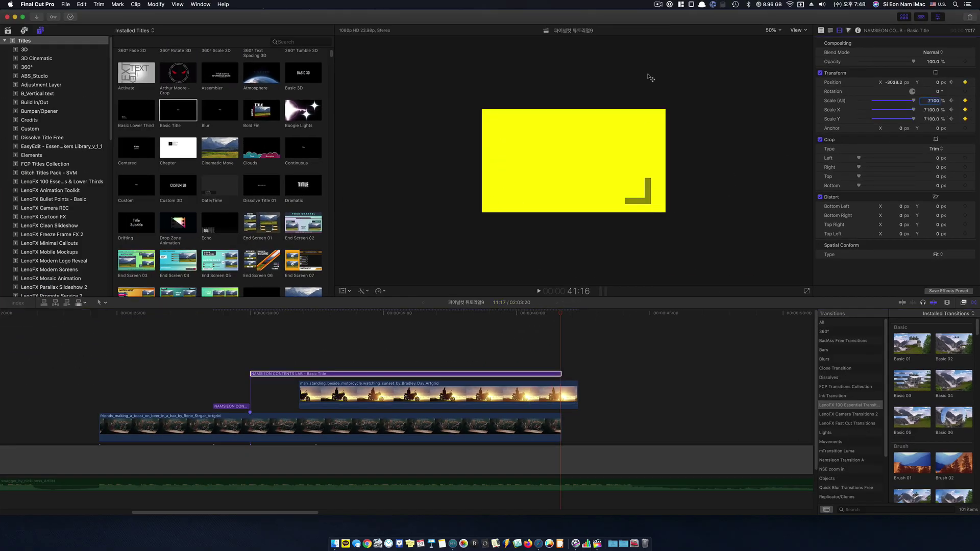
pyautogui.click(560, 316)
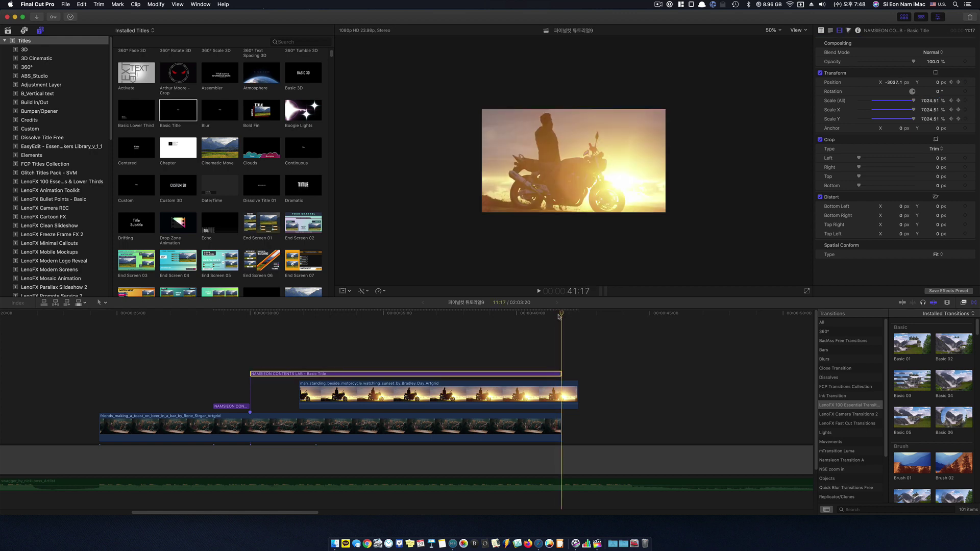
pyautogui.click(559, 317)
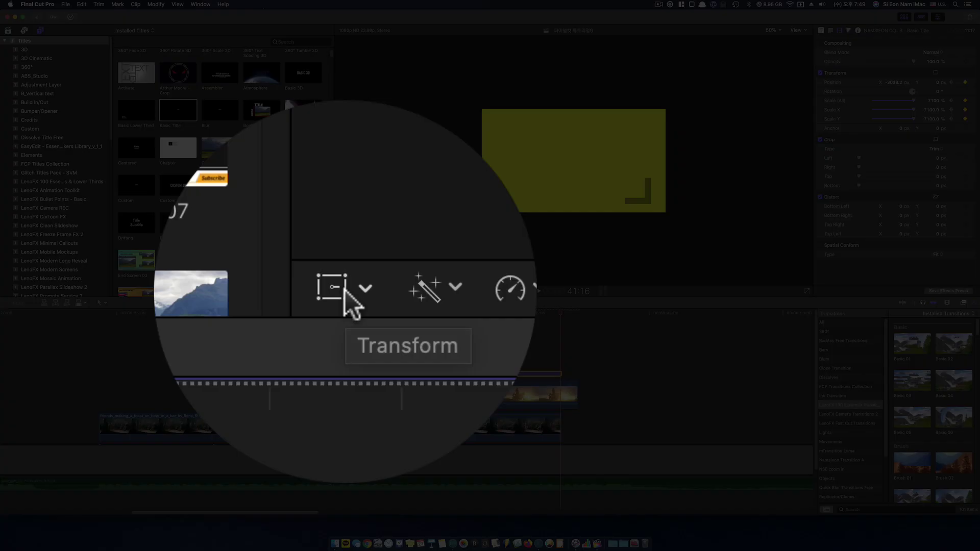
# Change the start and end points of the second title segment's motion path to Linear with the Transform tool
pyautogui.click(343, 291)
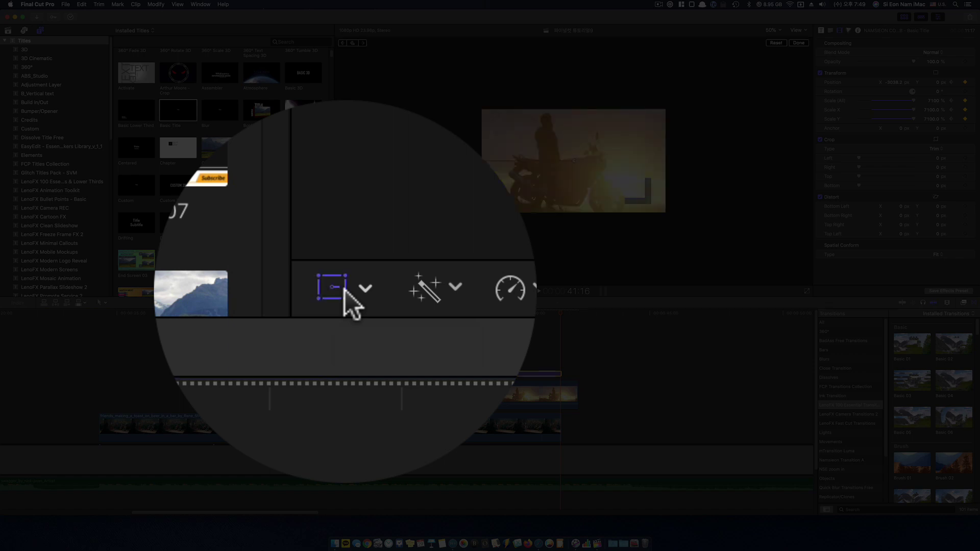
pyautogui.click(772, 31)
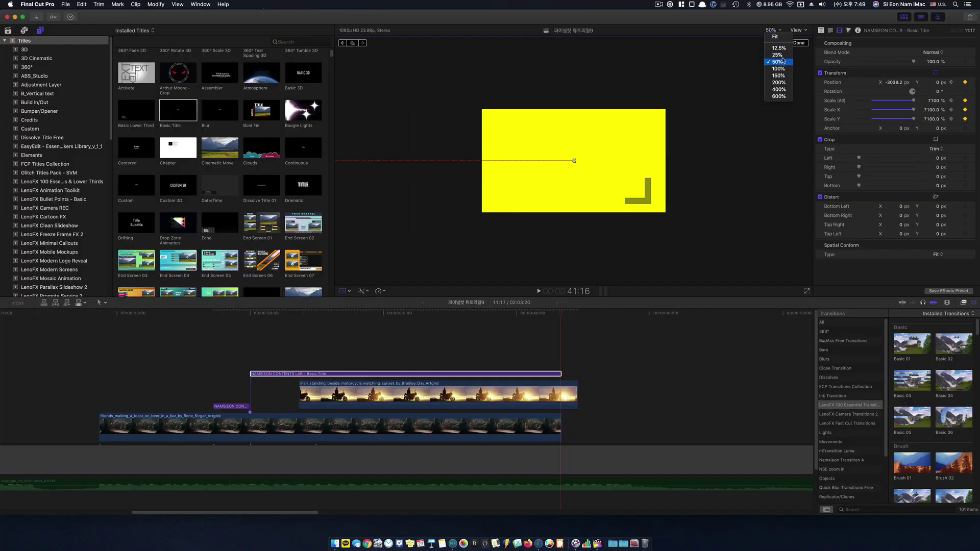
pyautogui.click(776, 61)
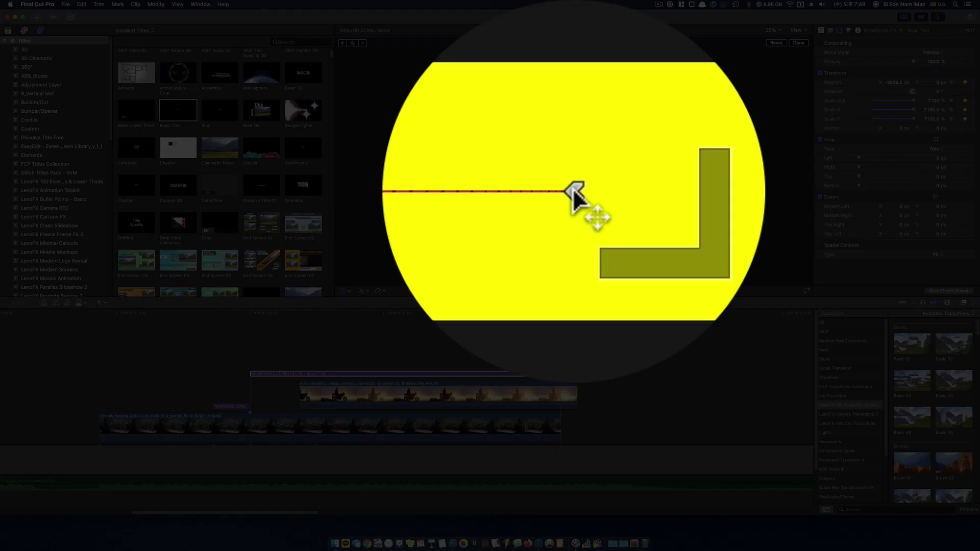
pyautogui.rightClick(574, 162)
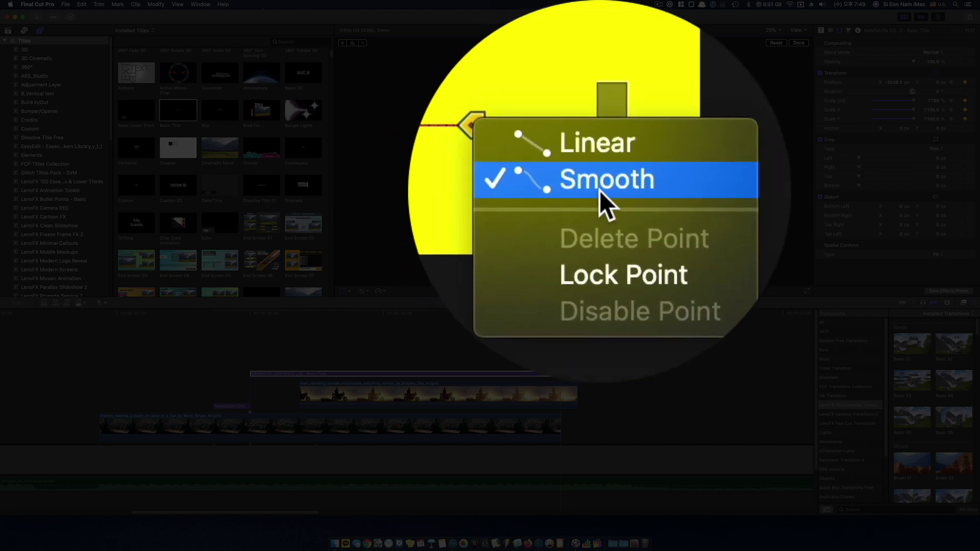
pyautogui.click(605, 167)
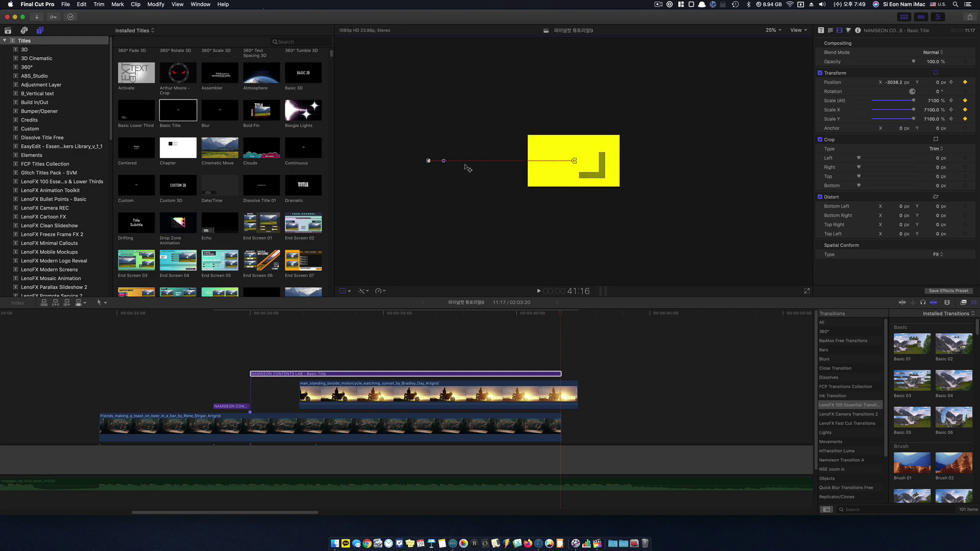
pyautogui.rightClick(428, 161)
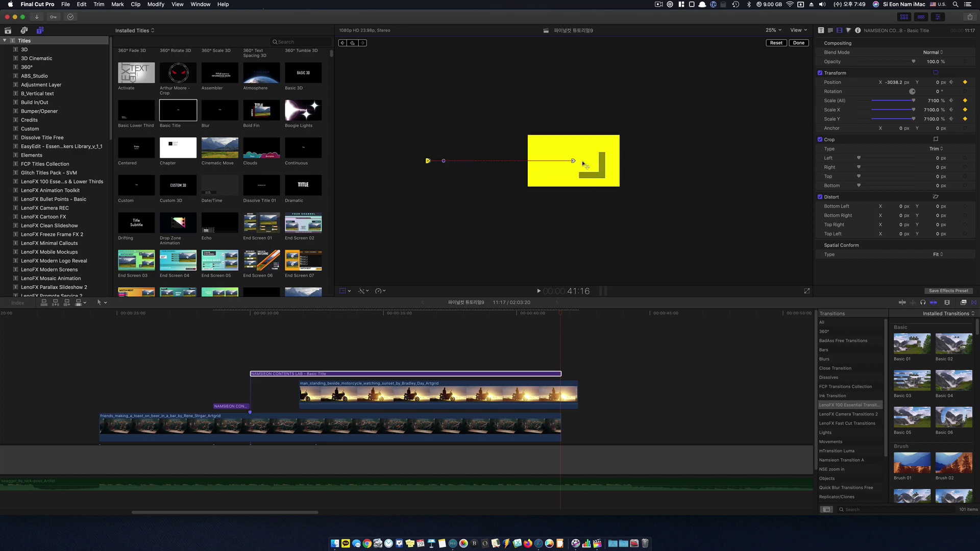
pyautogui.click(799, 43)
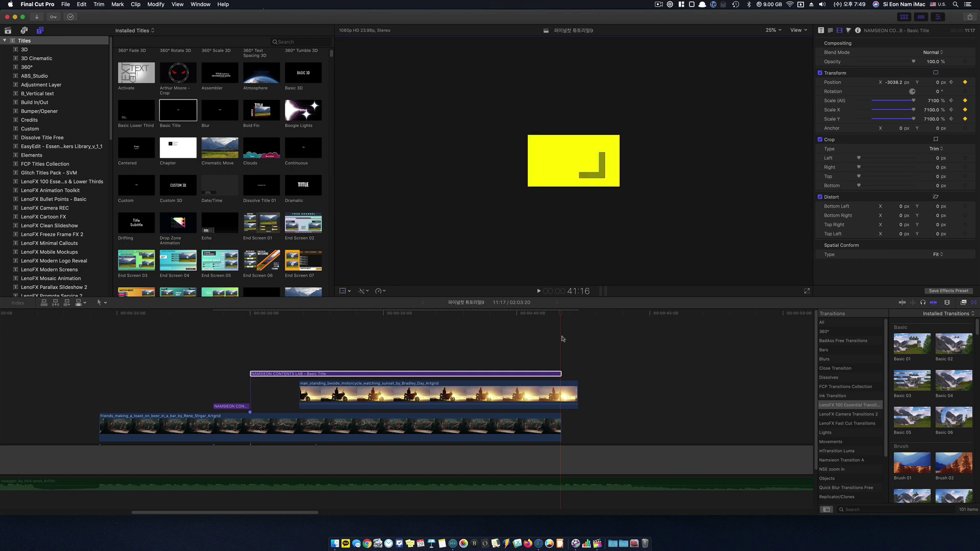
# Play back the title zoom over the motorcycle clip from just before the second title segment, viewed at 100%
pyautogui.press('Up')
pyautogui.press('j')
pyautogui.press('j')
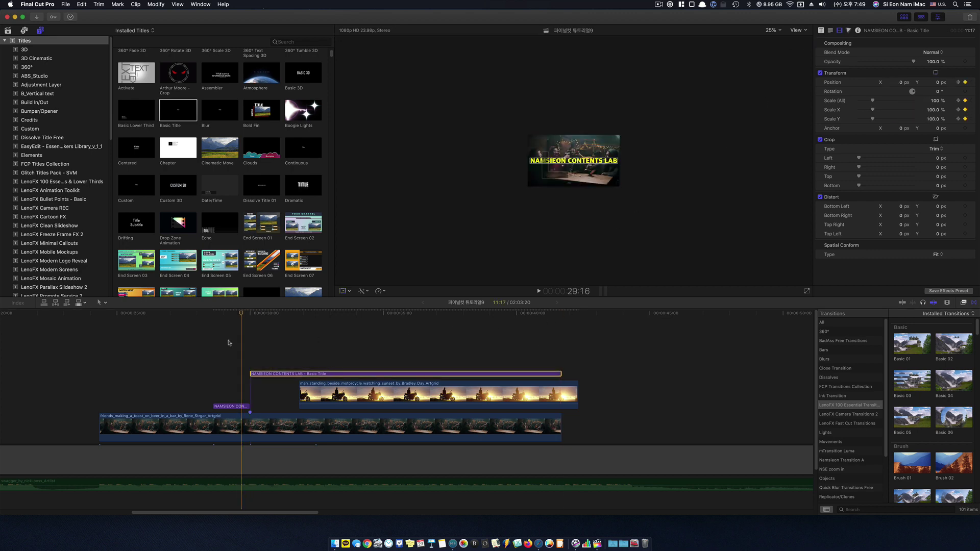
pyautogui.click(772, 30)
pyautogui.click(780, 69)
pyautogui.press('space')
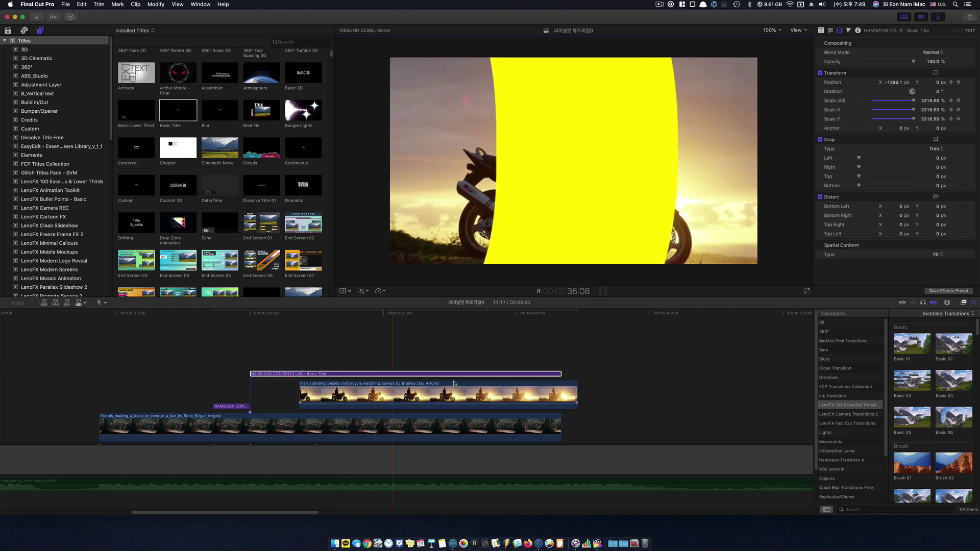
pyautogui.press('space')
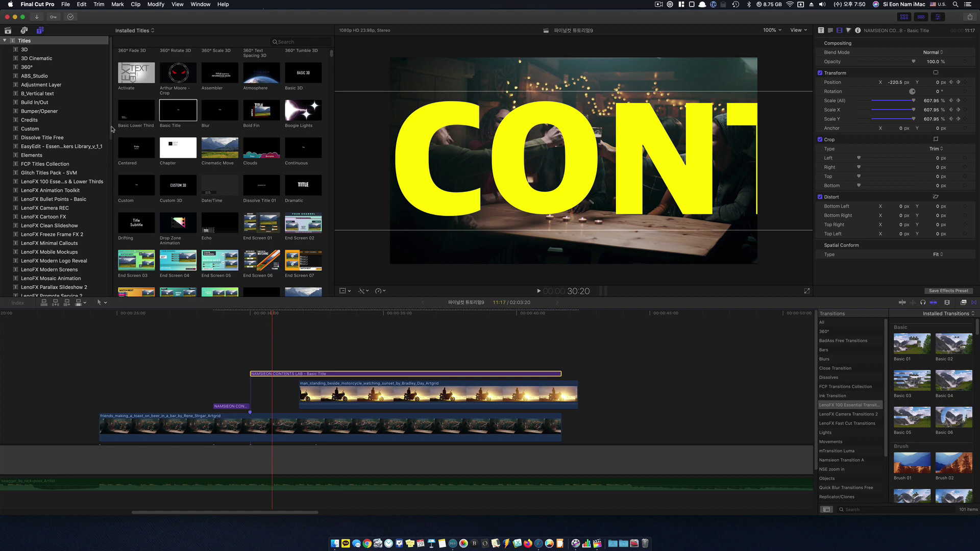
# Place the Custom solid generator directly beneath the second title segment from its start and trim its duration to 4:05
pyautogui.moveTo(113, 130); pyautogui.dragTo(106, 299)
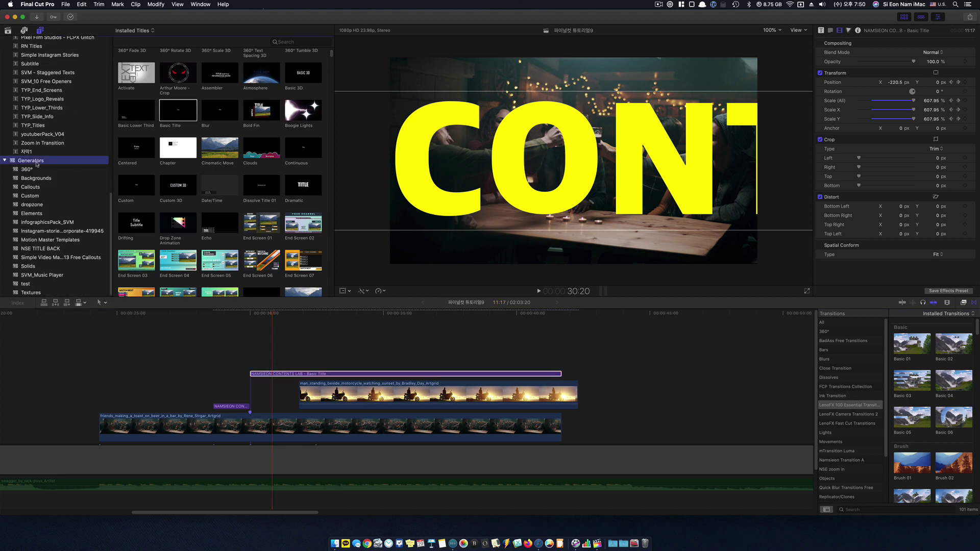
pyautogui.click(44, 266)
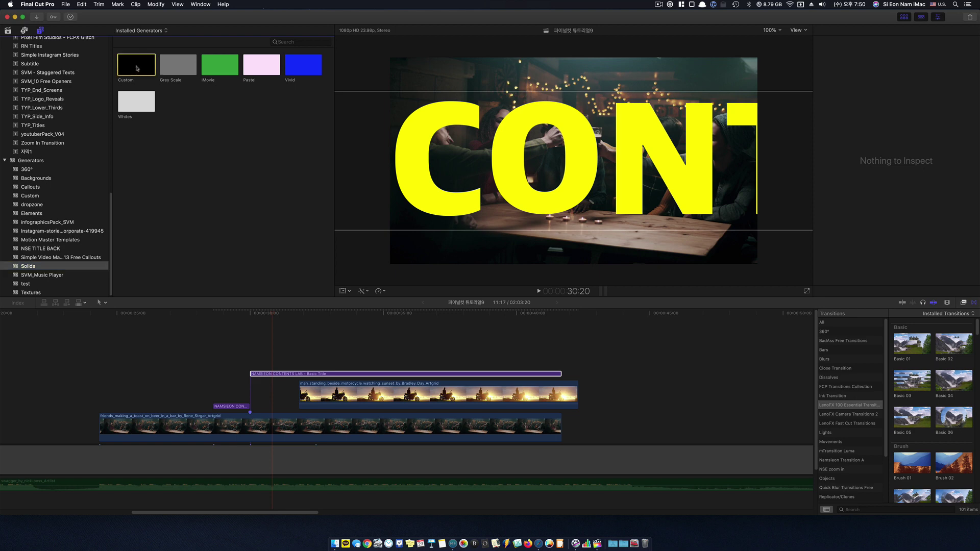
pyautogui.moveTo(137, 68); pyautogui.dragTo(254, 359)
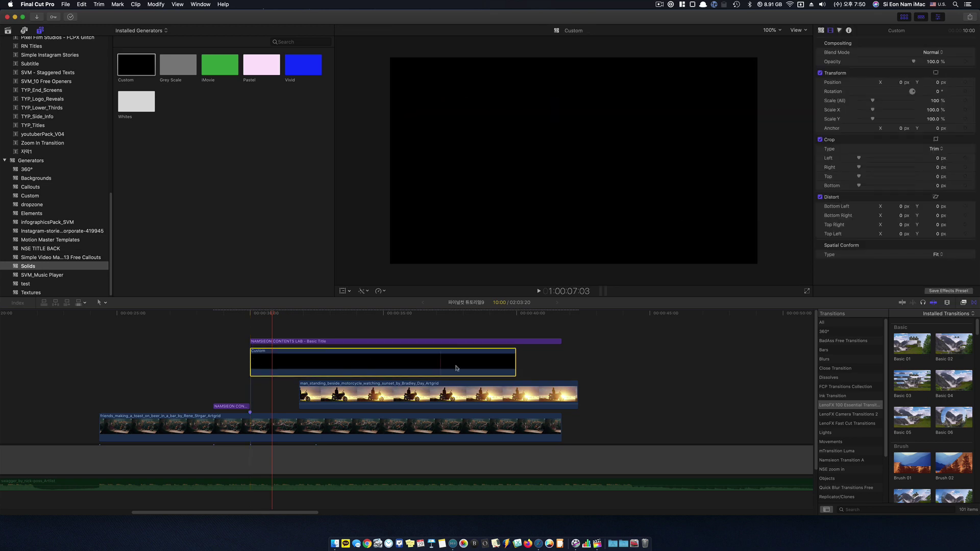
pyautogui.moveTo(513, 360); pyautogui.dragTo(361, 360)
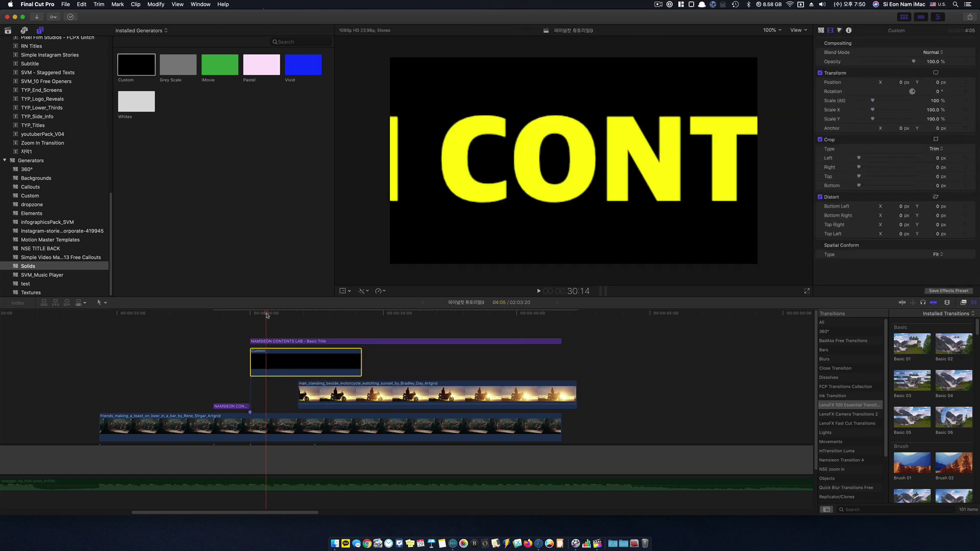
# Set the Custom solid's color to Yellow
pyautogui.moveTo(267, 315); pyautogui.dragTo(320, 357)
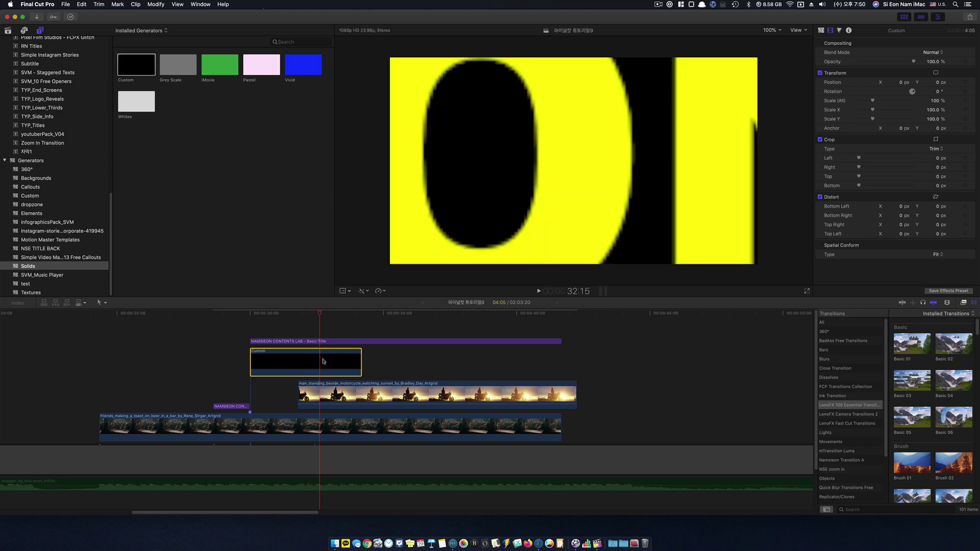
pyautogui.press('j')
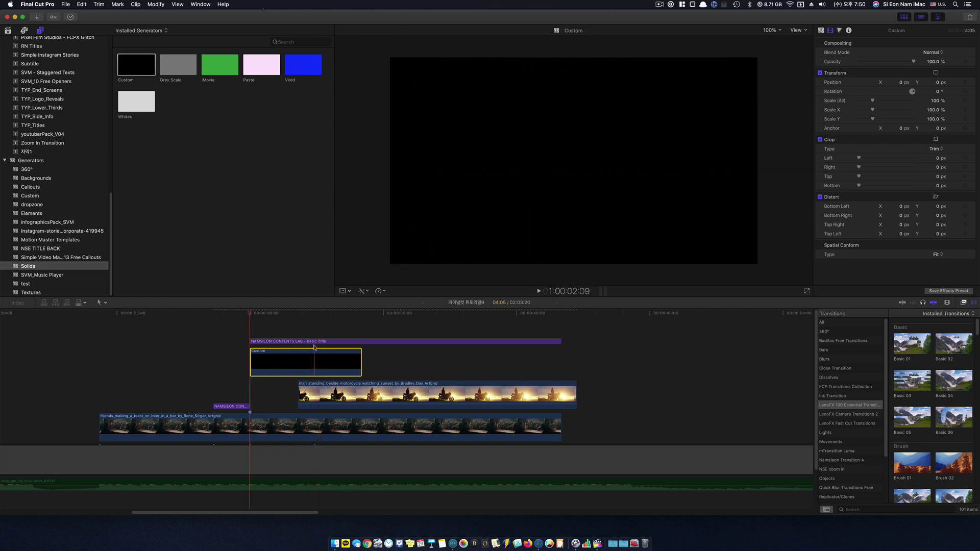
pyautogui.click(316, 341)
pyautogui.click(322, 364)
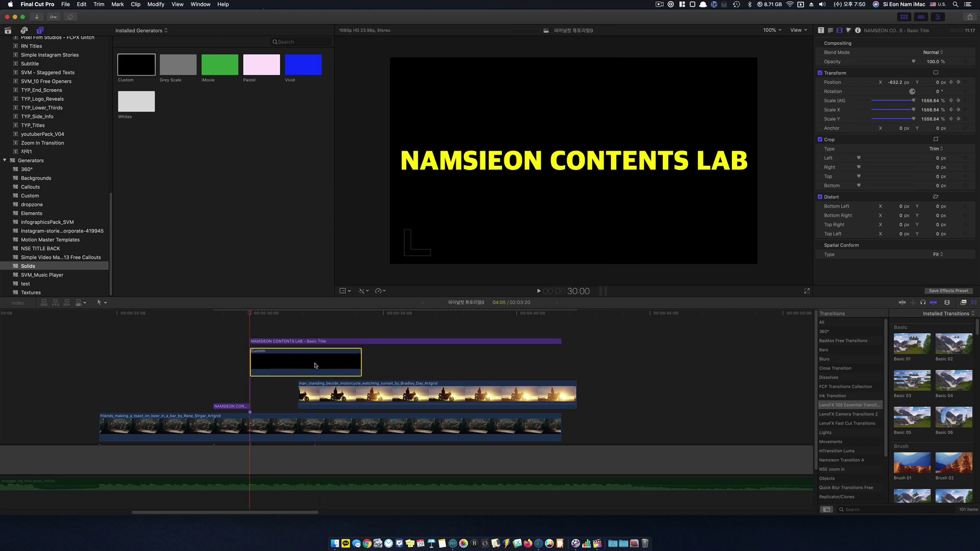
pyautogui.click(821, 31)
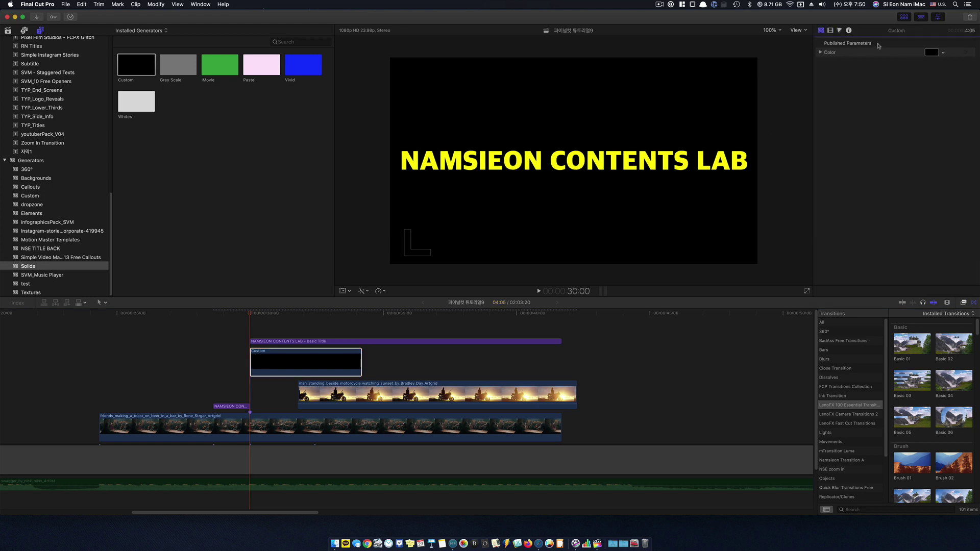
pyautogui.click(930, 53)
pyautogui.click(776, 199)
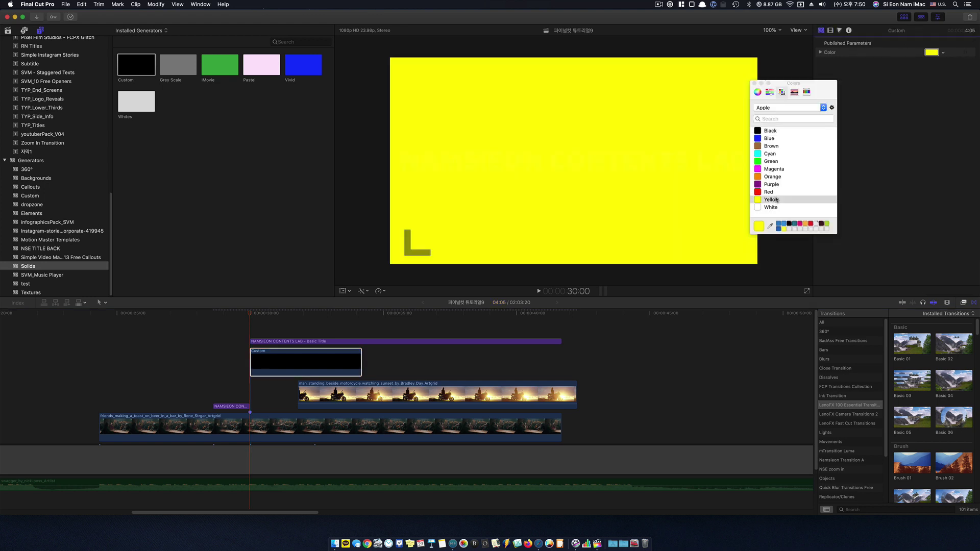
pyautogui.click(755, 83)
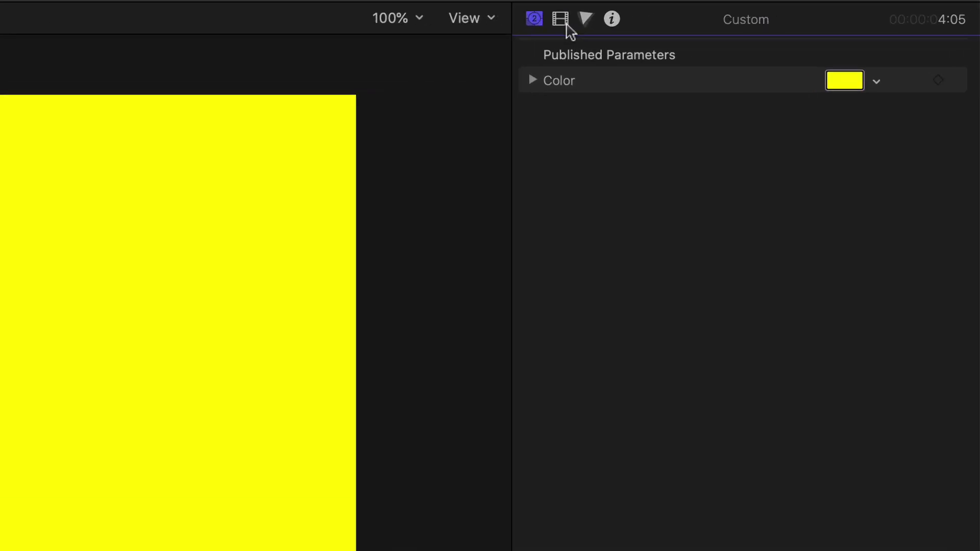
# Keyframe the yellow solid's opacity to fade from 100% at its start to fully transparent at its last frame
pyautogui.click(832, 34)
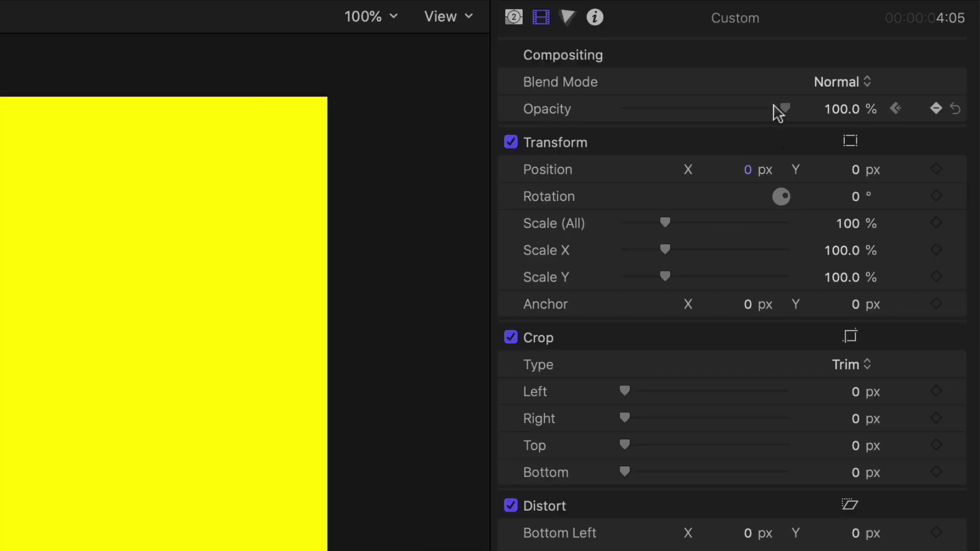
pyautogui.moveTo(779, 110); pyautogui.dragTo(587, 121)
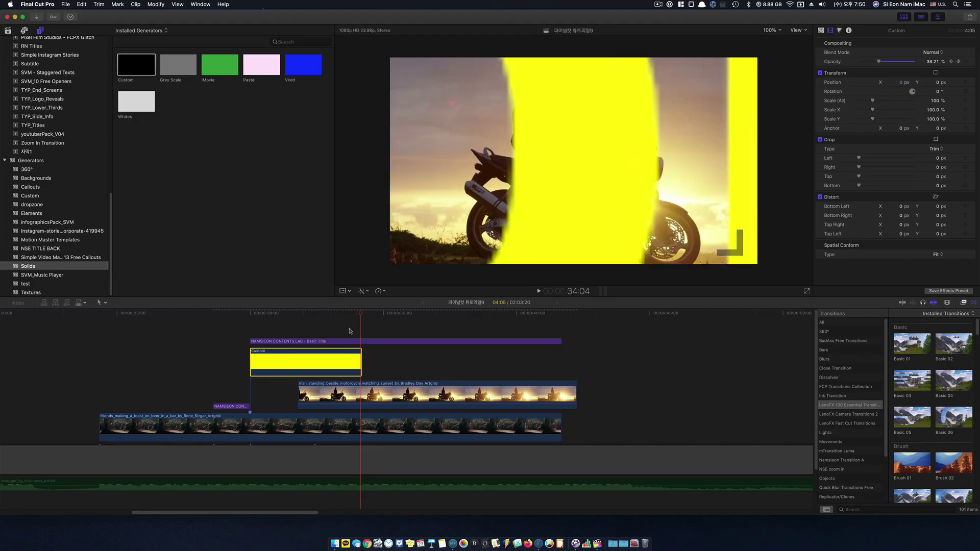
pyautogui.click(256, 322)
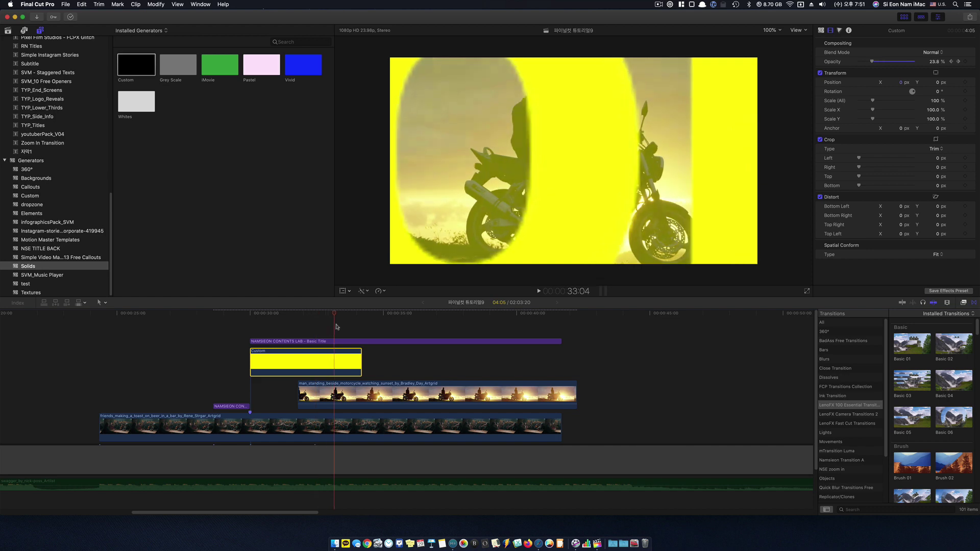
# Set the second title segment's blend mode to Stencil Alpha
pyautogui.click(264, 329)
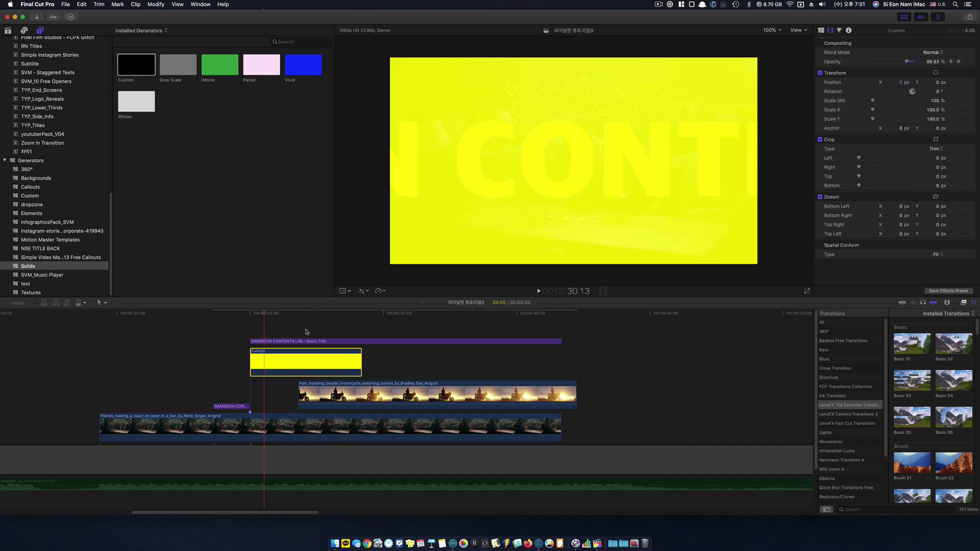
pyautogui.click(312, 341)
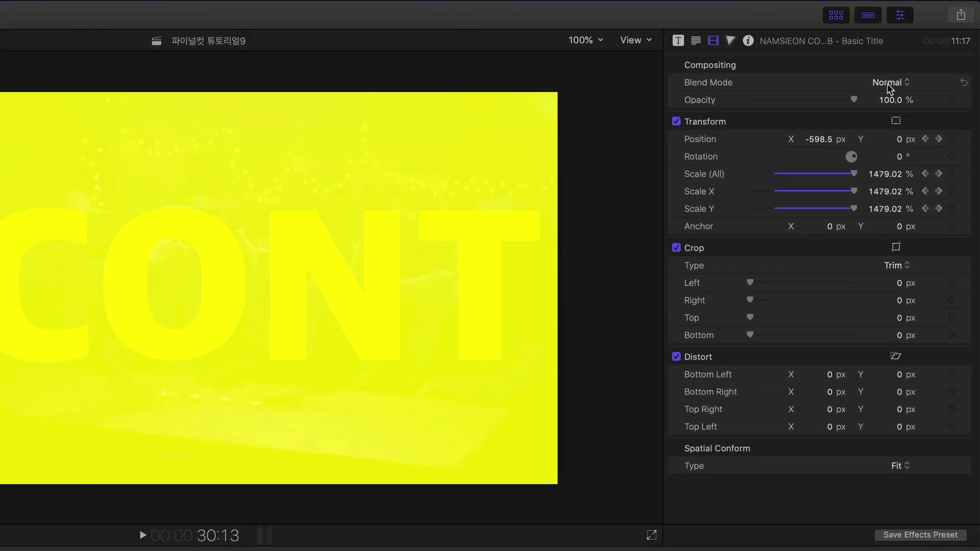
pyautogui.click(934, 52)
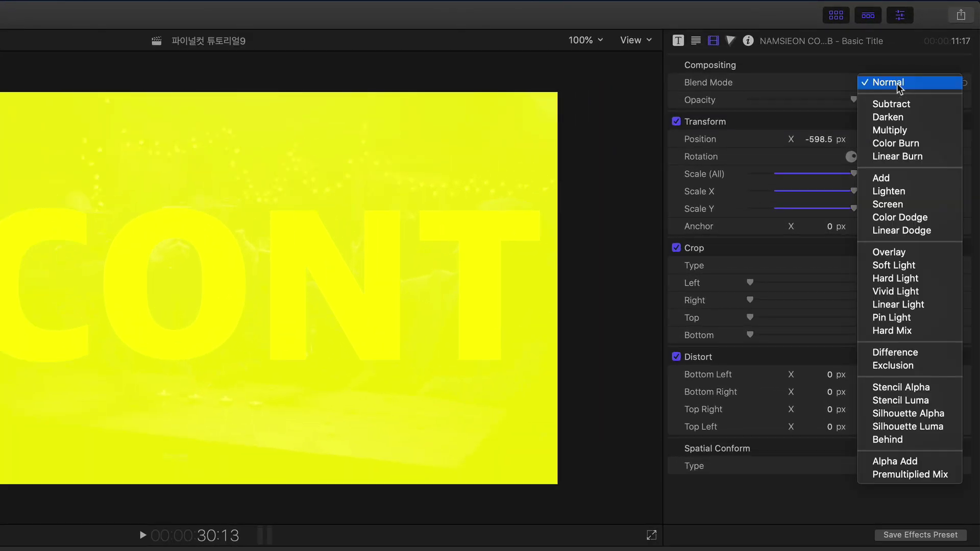
pyautogui.click(917, 388)
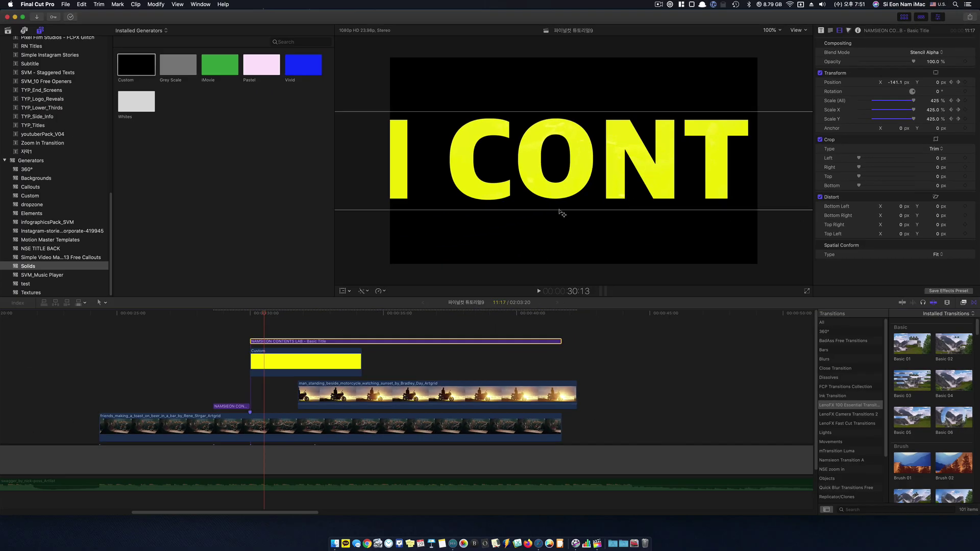
# Combine the second title segment, the yellow solid and the motorcycle clip into a new compound clip with the default name
pyautogui.moveTo(265, 316); pyautogui.dragTo(367, 400)
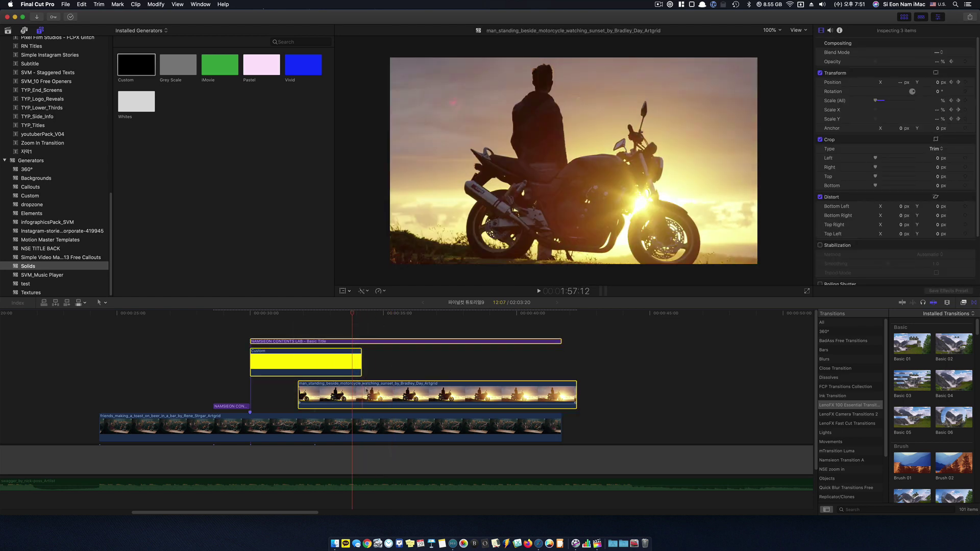
pyautogui.rightClick(352, 391)
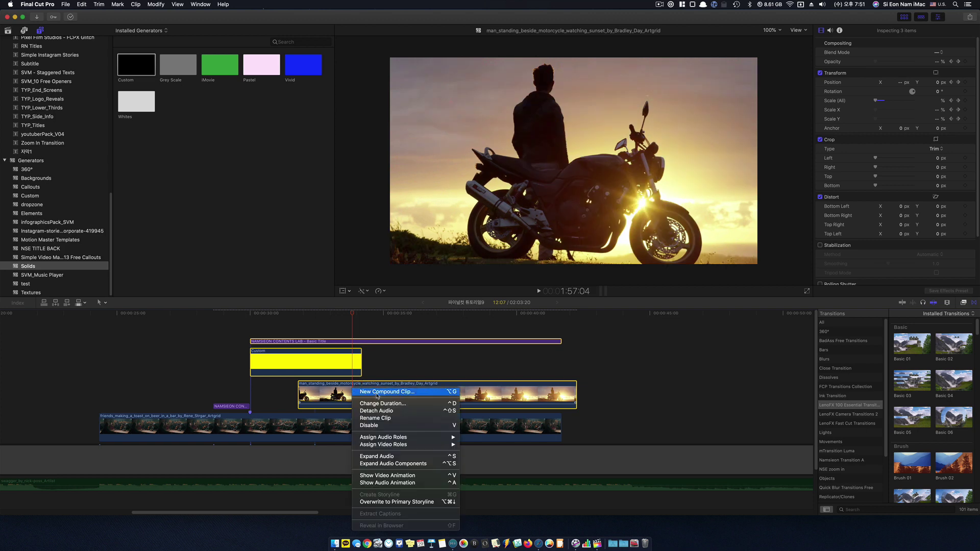
pyautogui.click(377, 391)
pyautogui.press('Return')
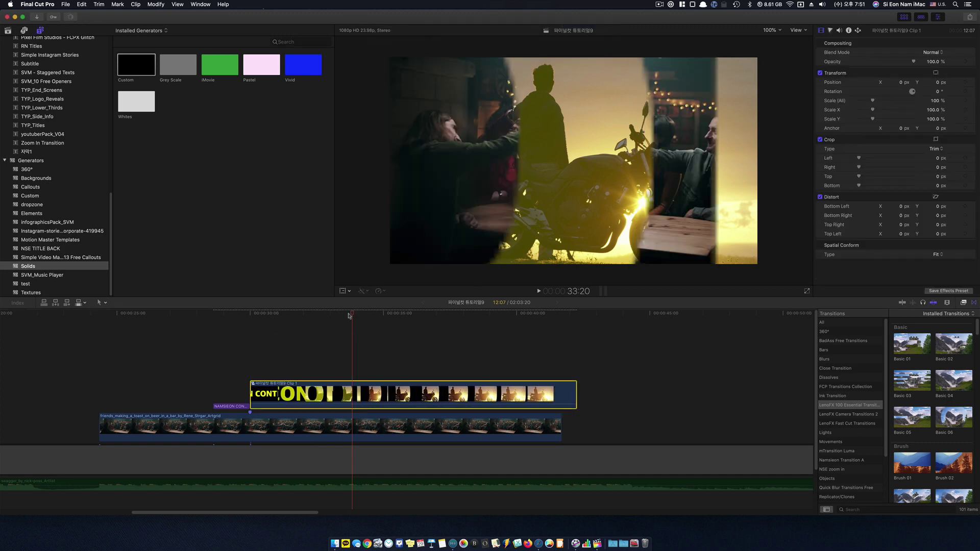
# Play back the finished text zoom transition from the friends toast clip through the end of the compound clip
pyautogui.hscroll(-3, 232, 332)
pyautogui.click(242, 371)
pyautogui.press('space')
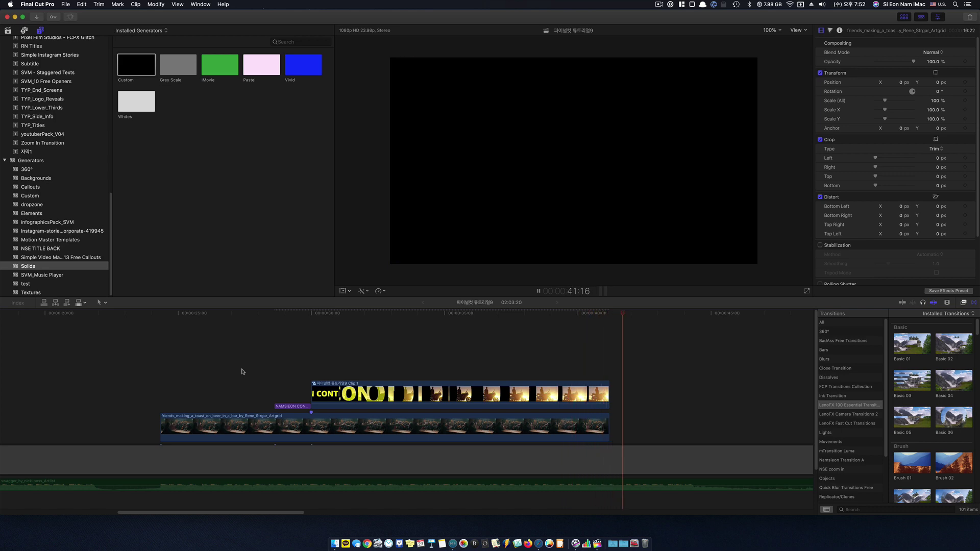
pyautogui.press('space')
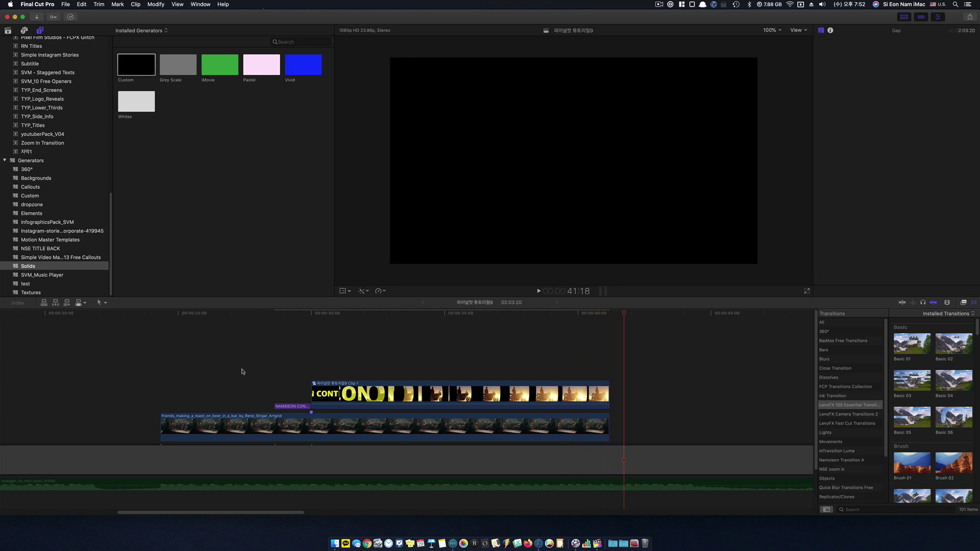